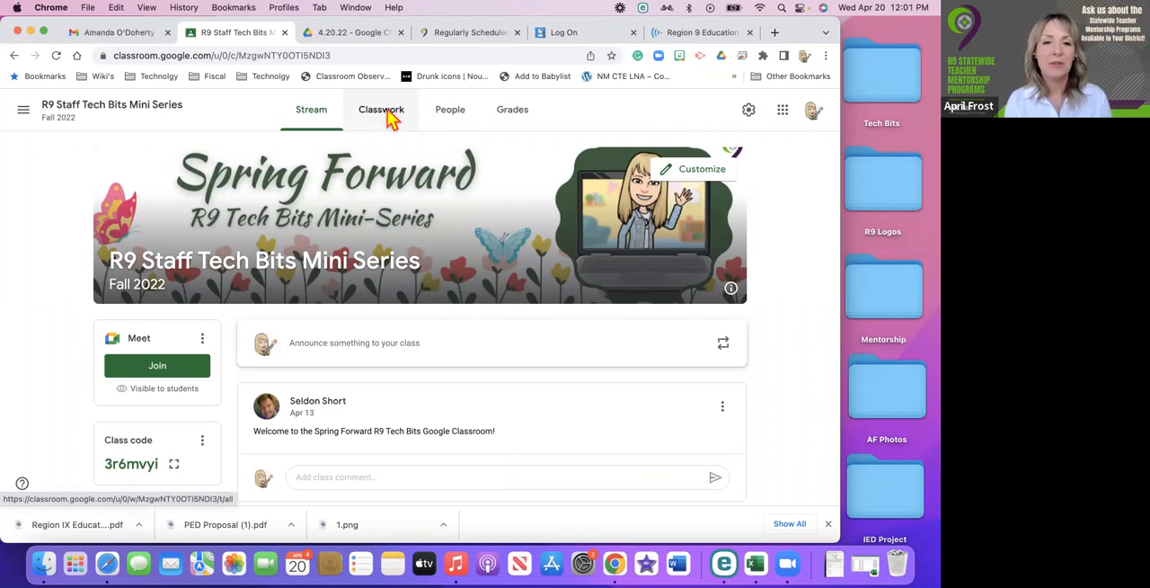
Add a classwork topic named "Grammar 101" to the R9 Staff Tech Bits Mini Series class.
{"action": "left_click", "coordinate": [394, 117]}
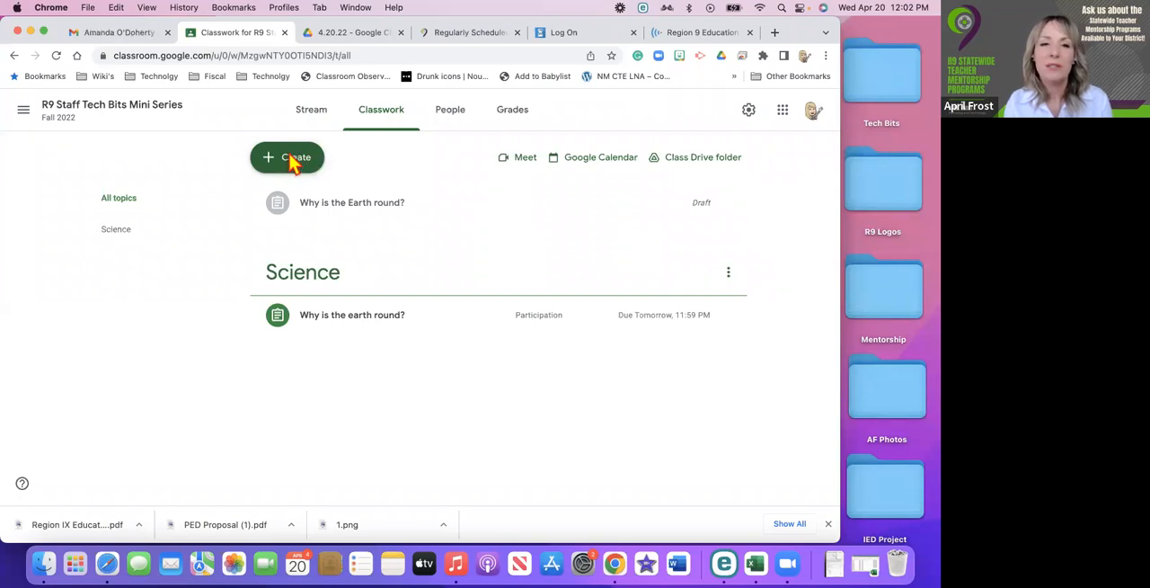
{"action": "left_click", "coordinate": [291, 159]}
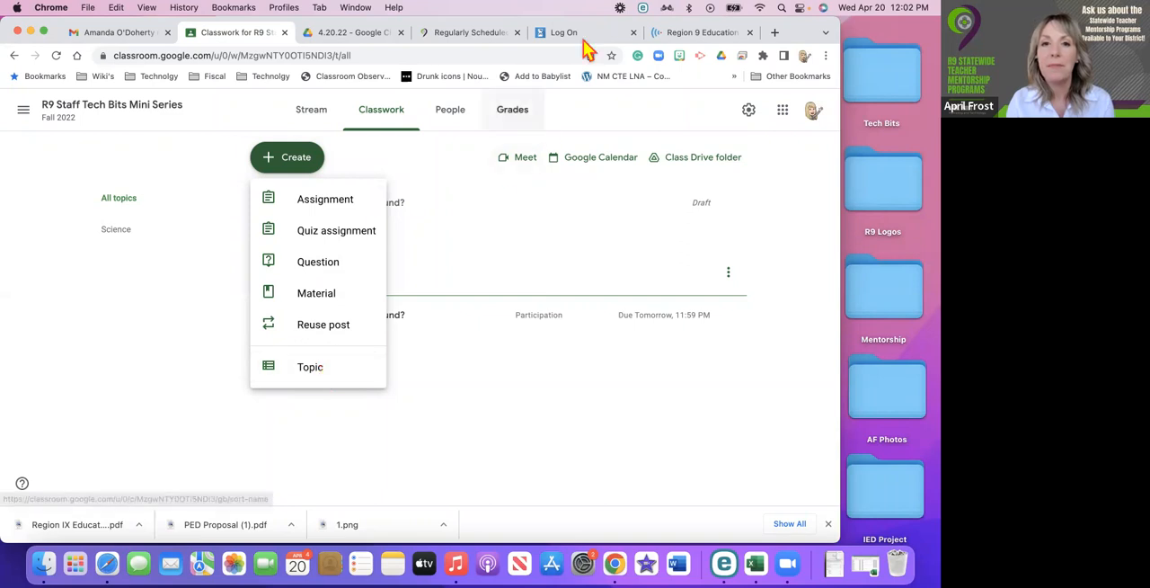
{"action": "left_click", "coordinate": [316, 369]}
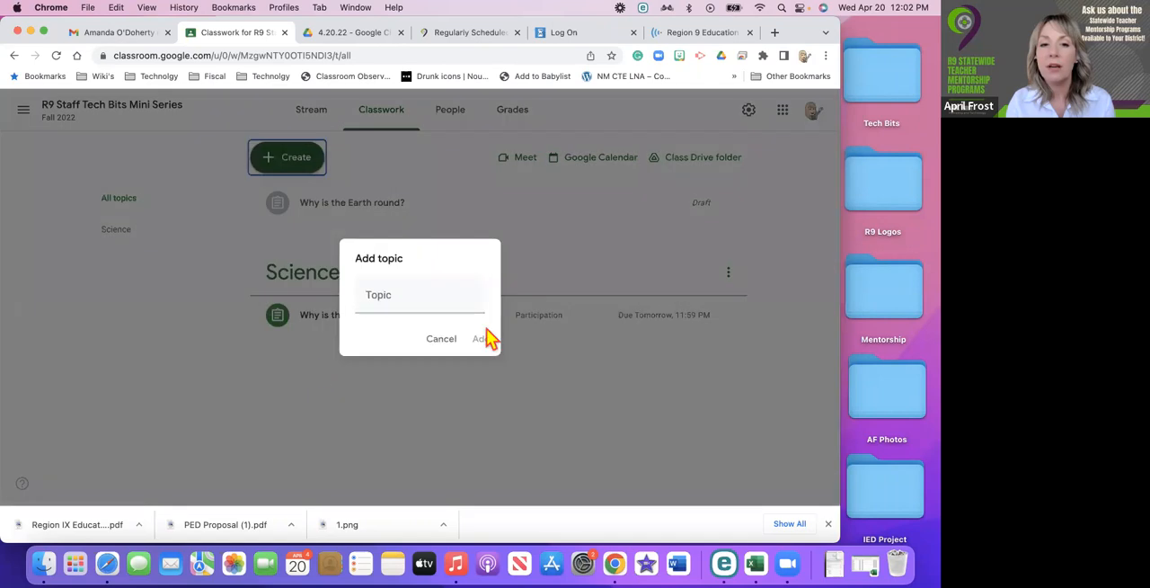
{"action": "left_click", "coordinate": [402, 294]}
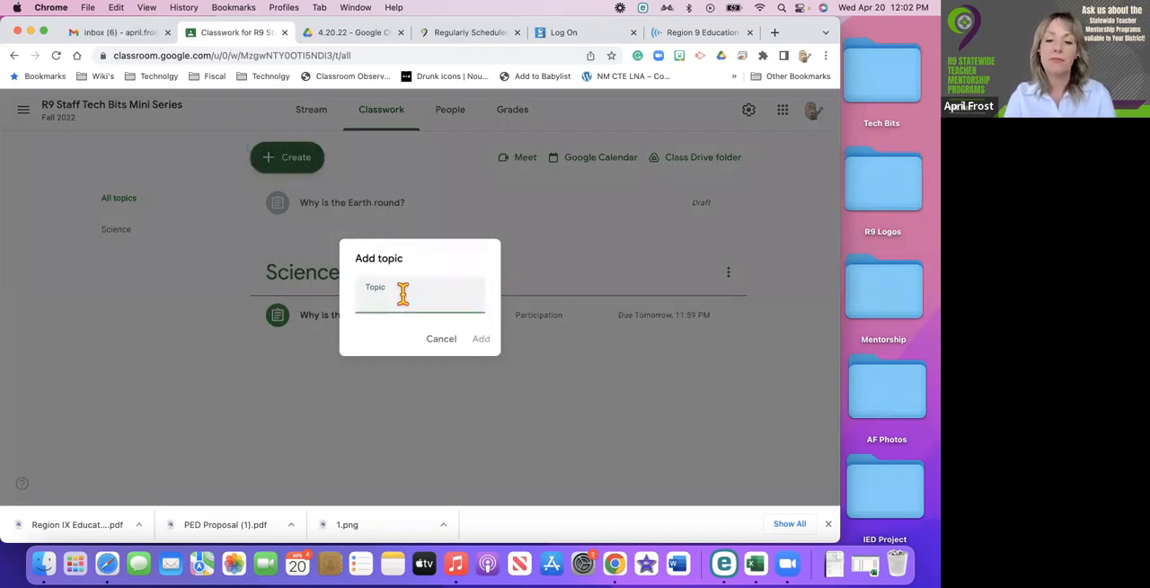
{"action": "type", "text": "Gram"}
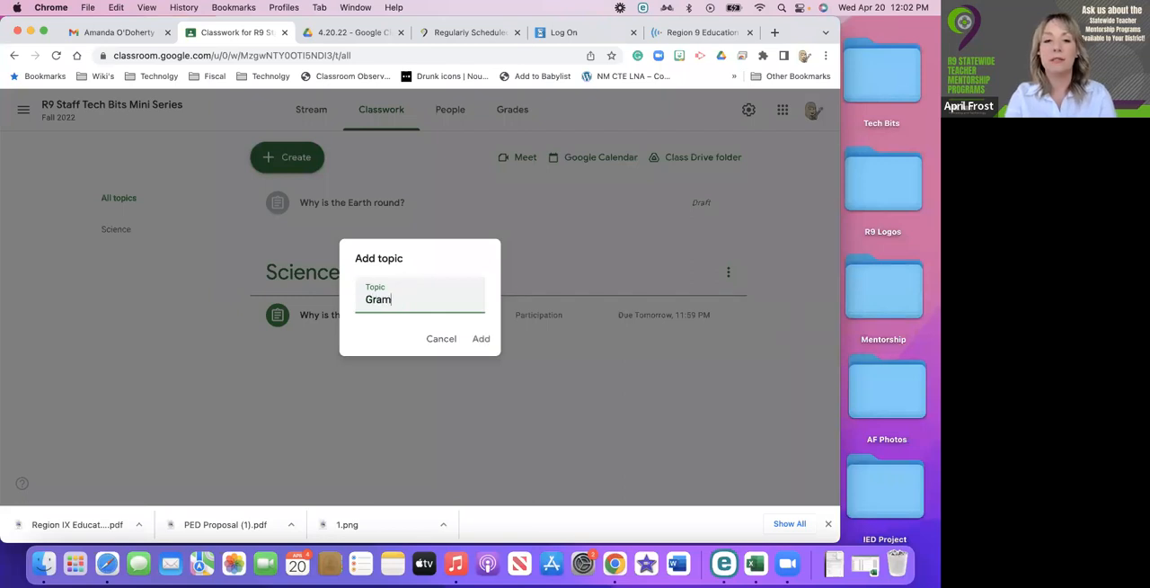
{"action": "type", "text": "mar"}
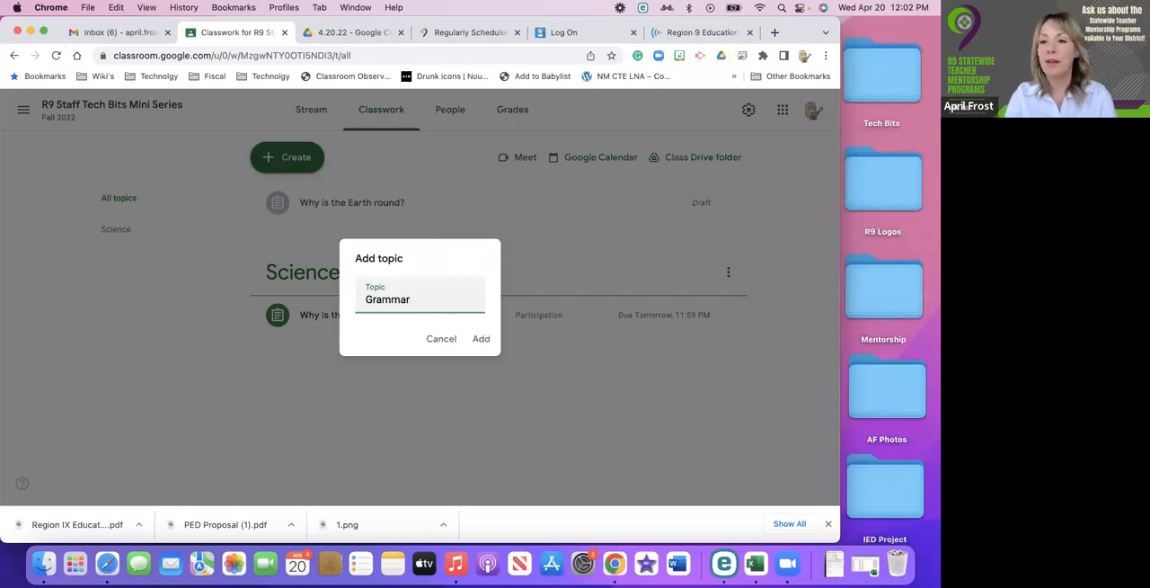
{"action": "type", "text": " 101"}
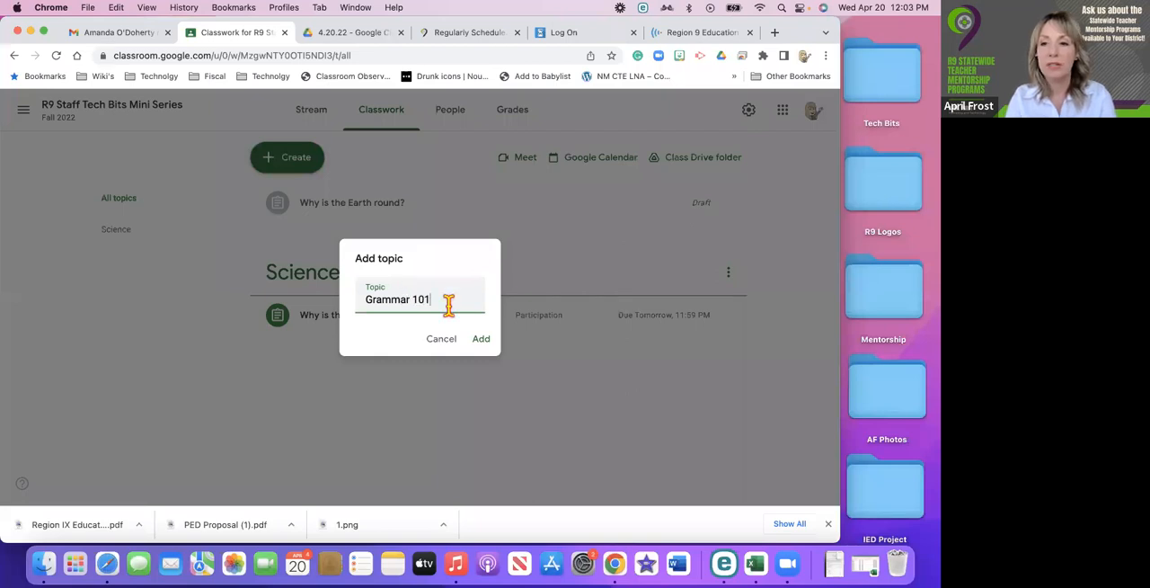
{"action": "left_click", "coordinate": [479, 341]}
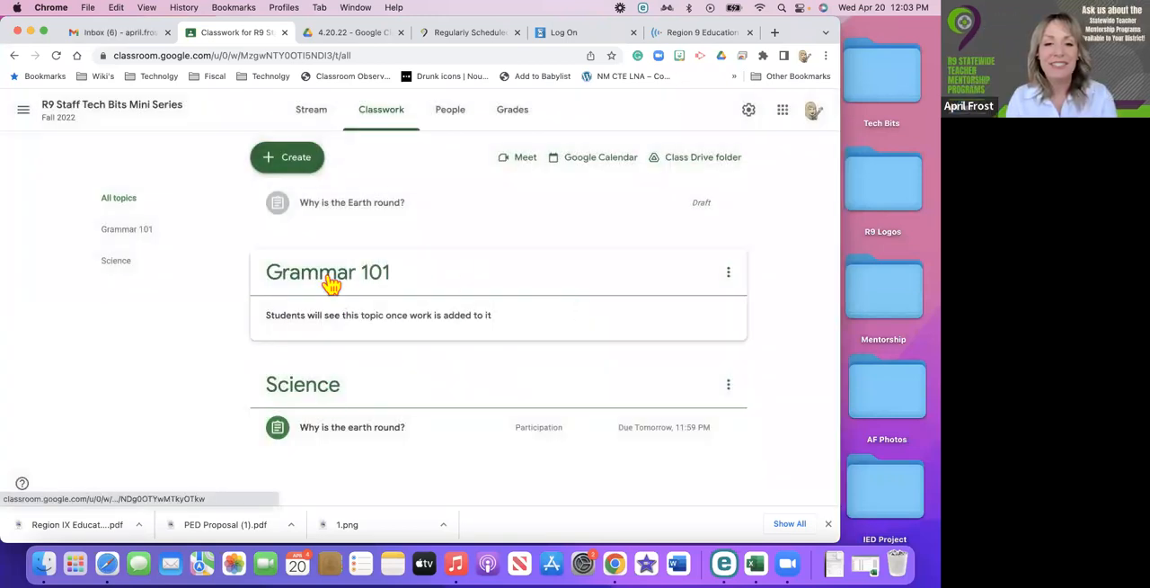
Examine the Grammar 101 topic's available actions and its own page, and return to the list of all topics.
{"action": "left_click", "coordinate": [729, 274]}
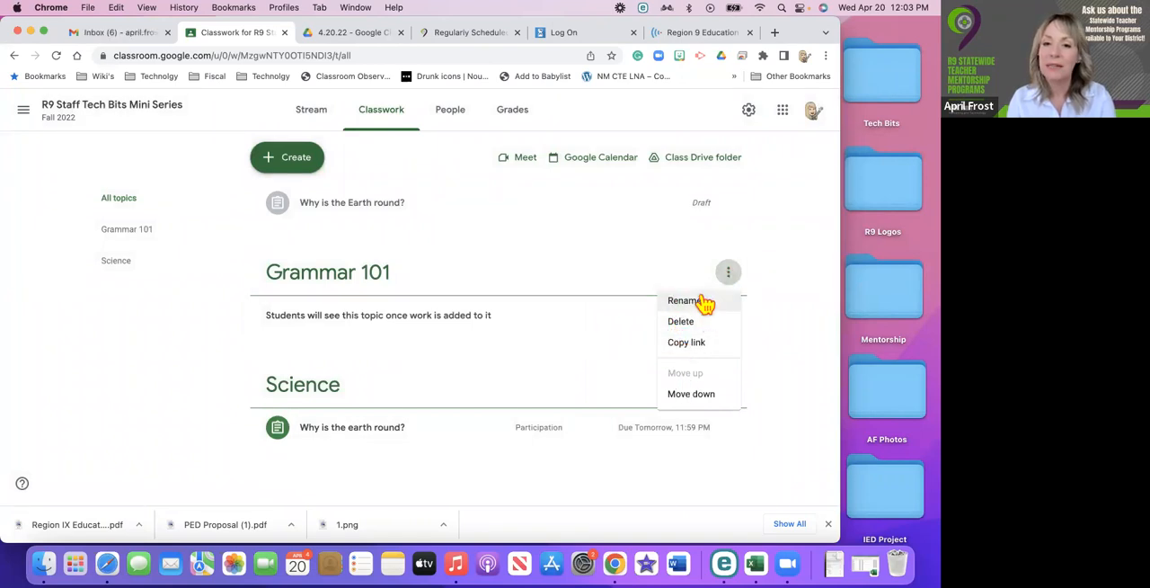
{"action": "left_click", "coordinate": [382, 301]}
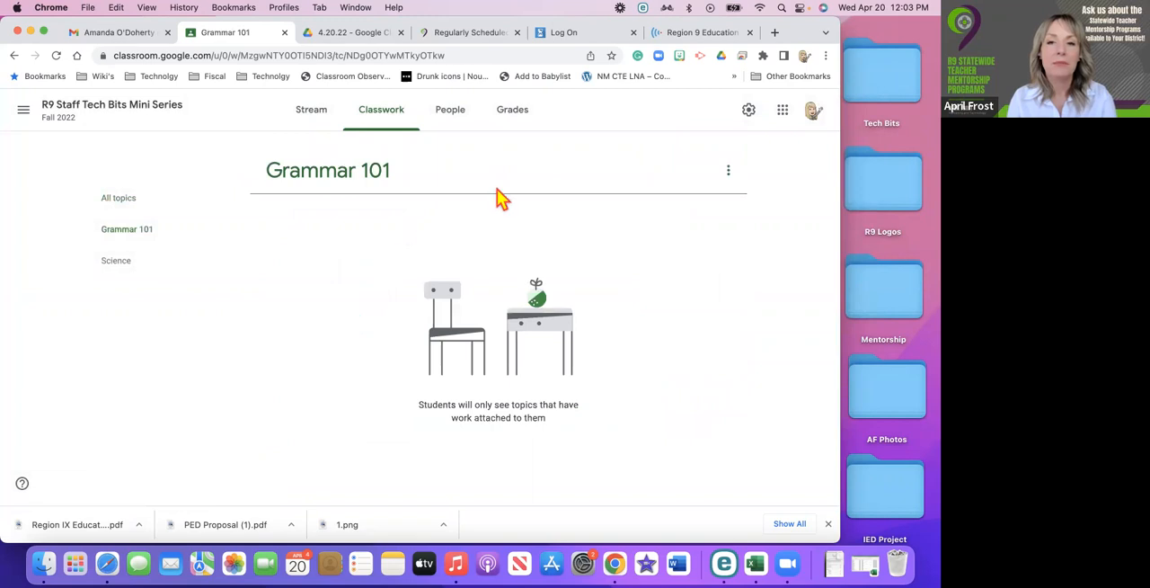
{"action": "left_click", "coordinate": [730, 172]}
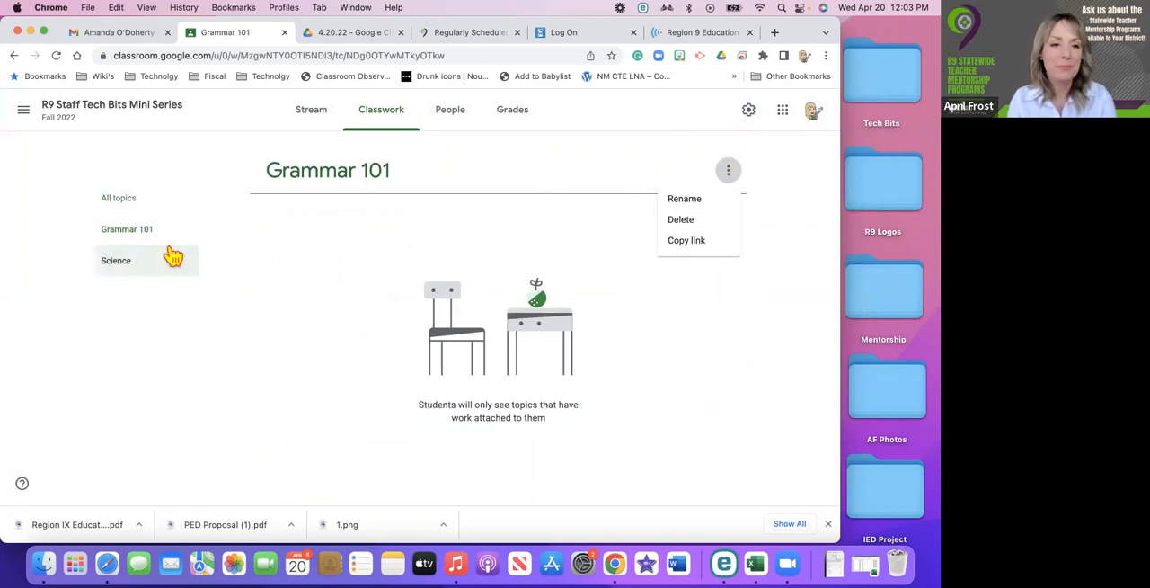
{"action": "left_click", "coordinate": [13, 55]}
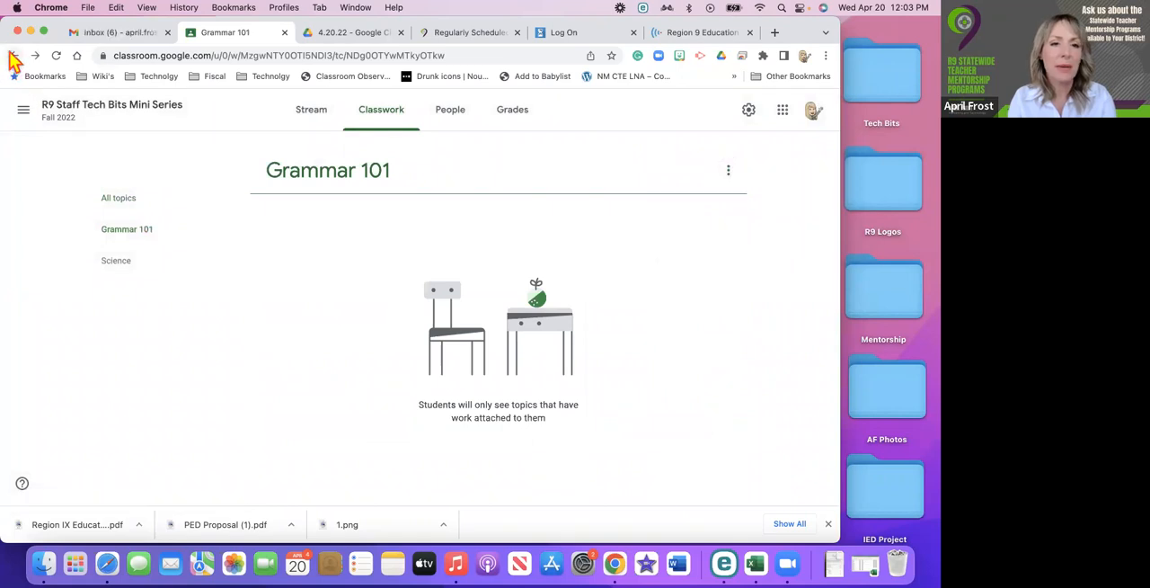
{"action": "left_click", "coordinate": [113, 197]}
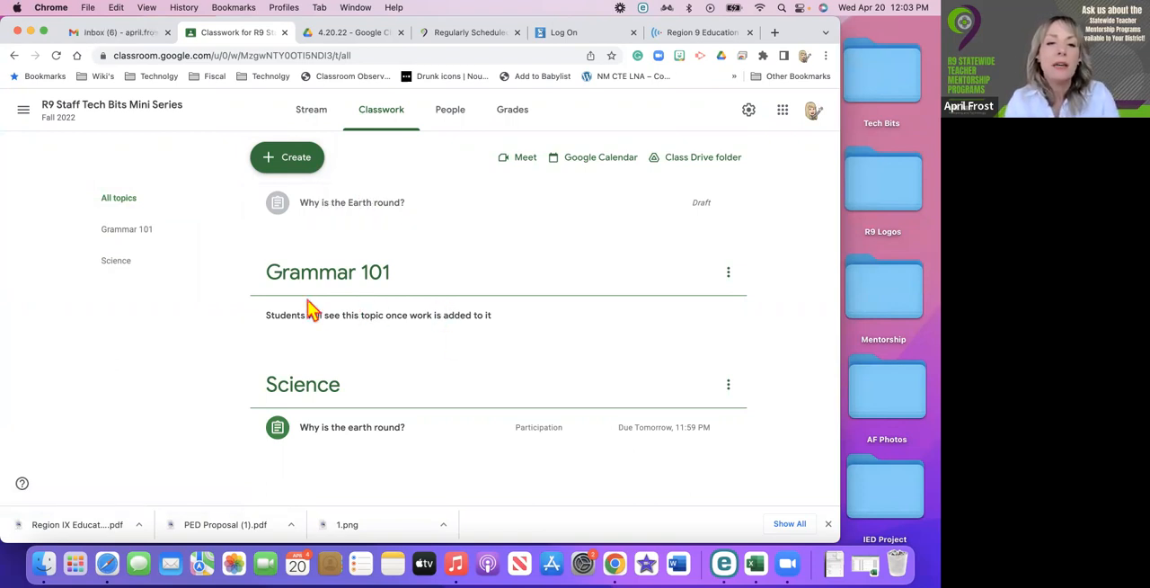
Start a new assignment and review the classes and students it can be assigned to, keeping the current selection.
{"action": "left_click", "coordinate": [287, 166]}
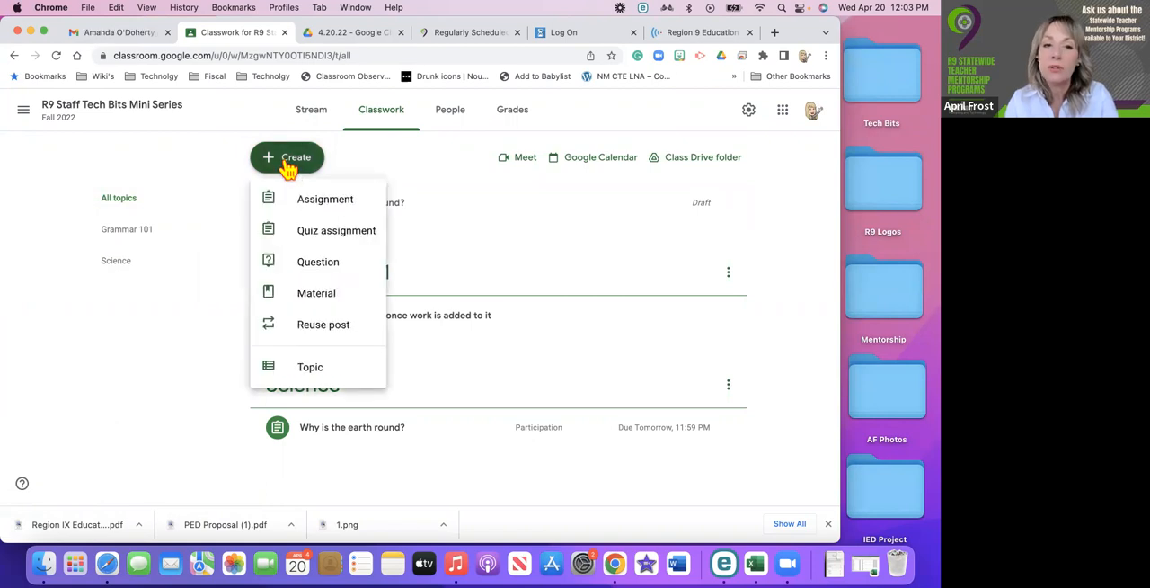
{"action": "left_click", "coordinate": [315, 200]}
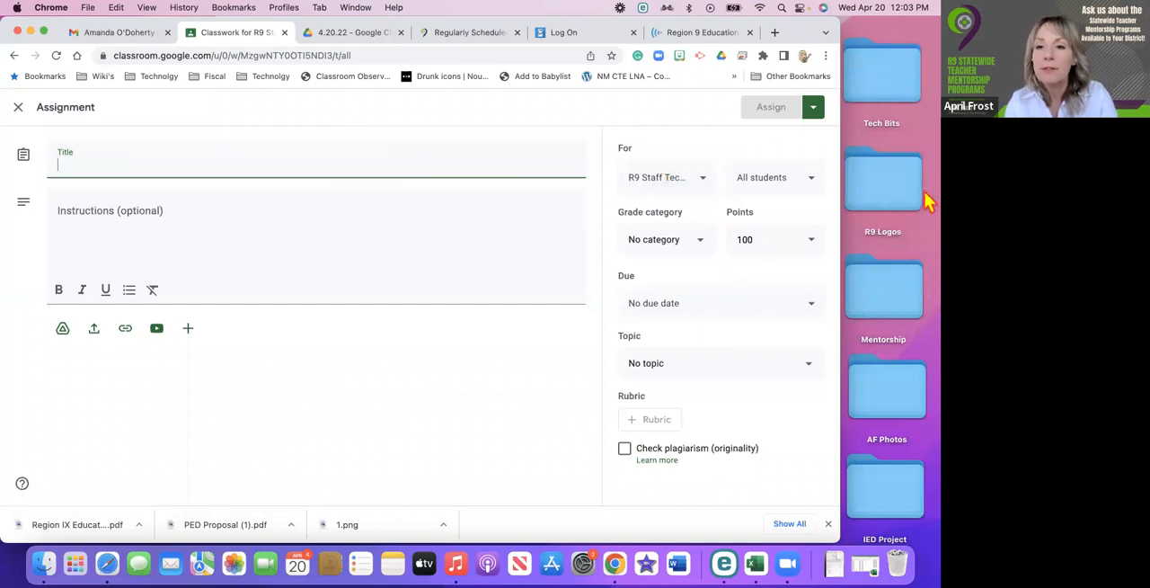
{"action": "left_click", "coordinate": [702, 246]}
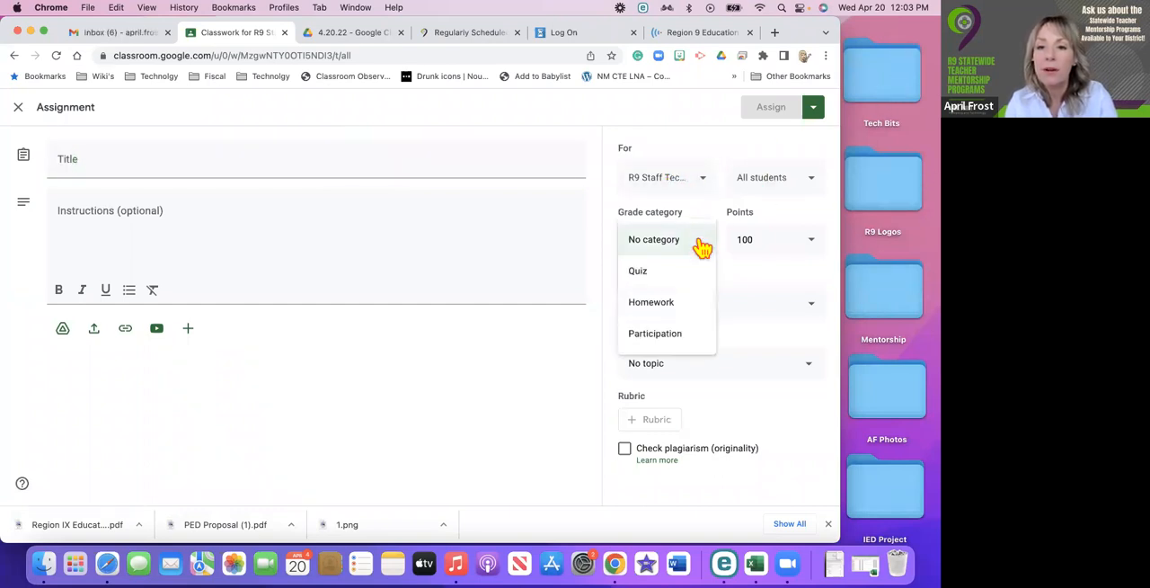
{"action": "left_click", "coordinate": [702, 181]}
{"action": "left_click", "coordinate": [701, 180]}
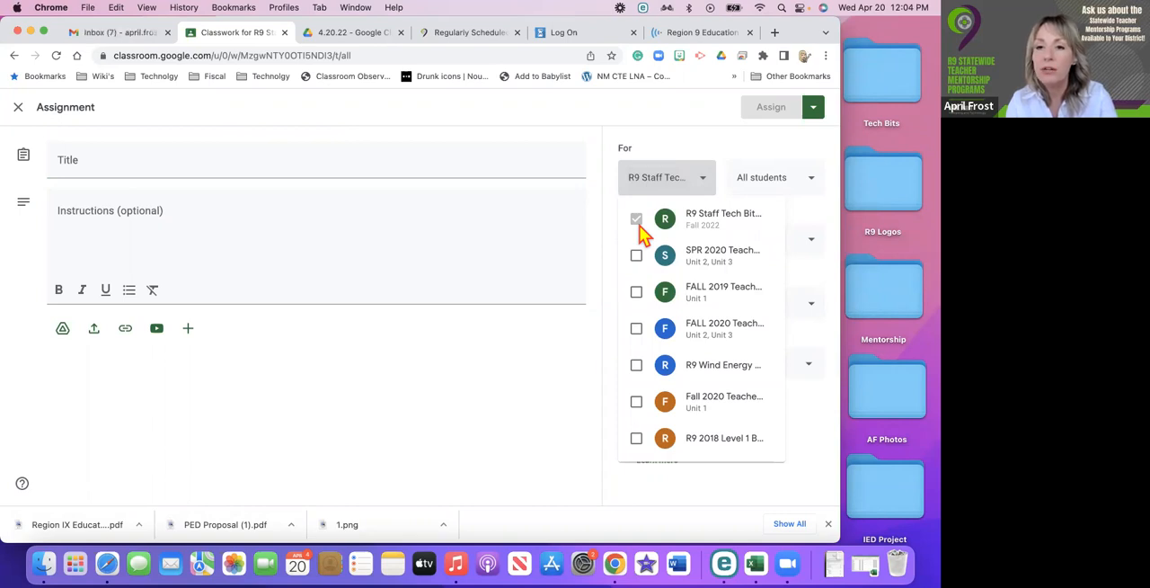
{"action": "left_click", "coordinate": [730, 150]}
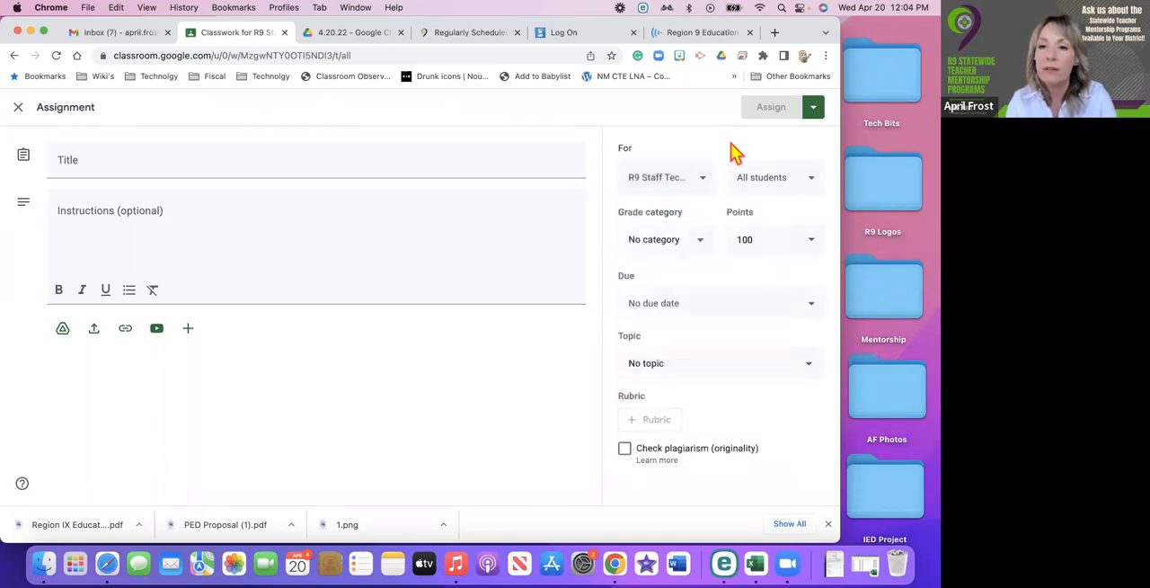
{"action": "left_click", "coordinate": [812, 187]}
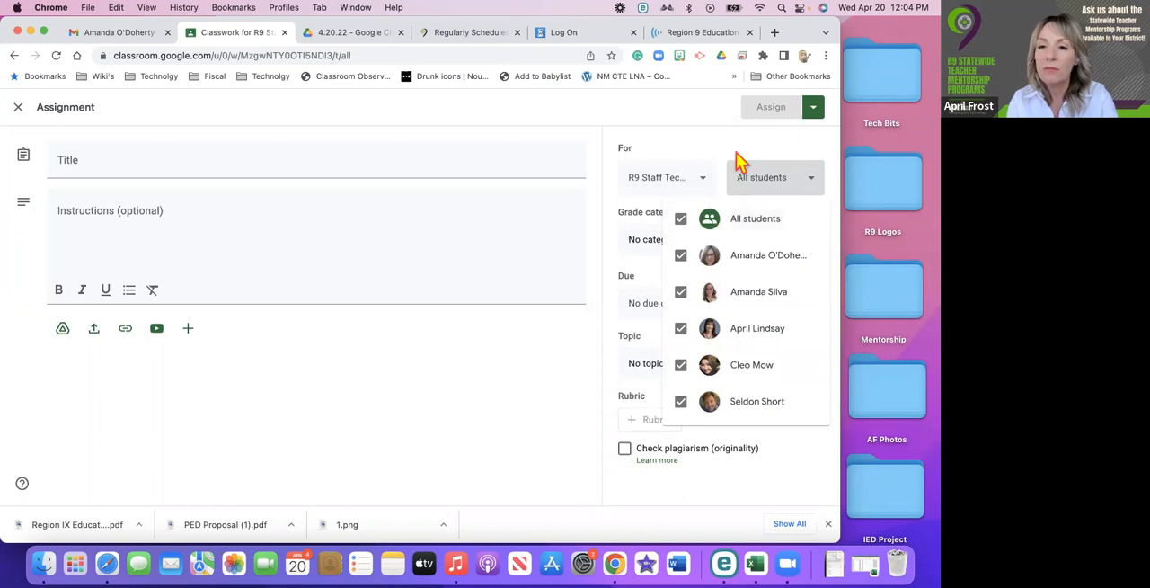
{"action": "left_click", "coordinate": [734, 162]}
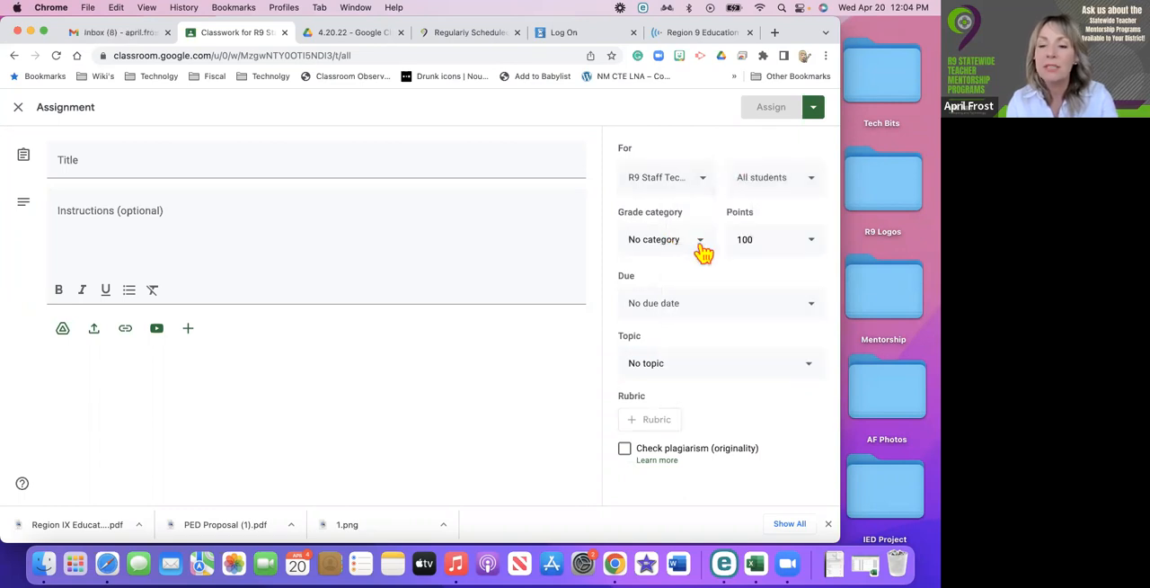
Set the new assignment's grade category to Participation.
{"action": "left_click", "coordinate": [701, 245]}
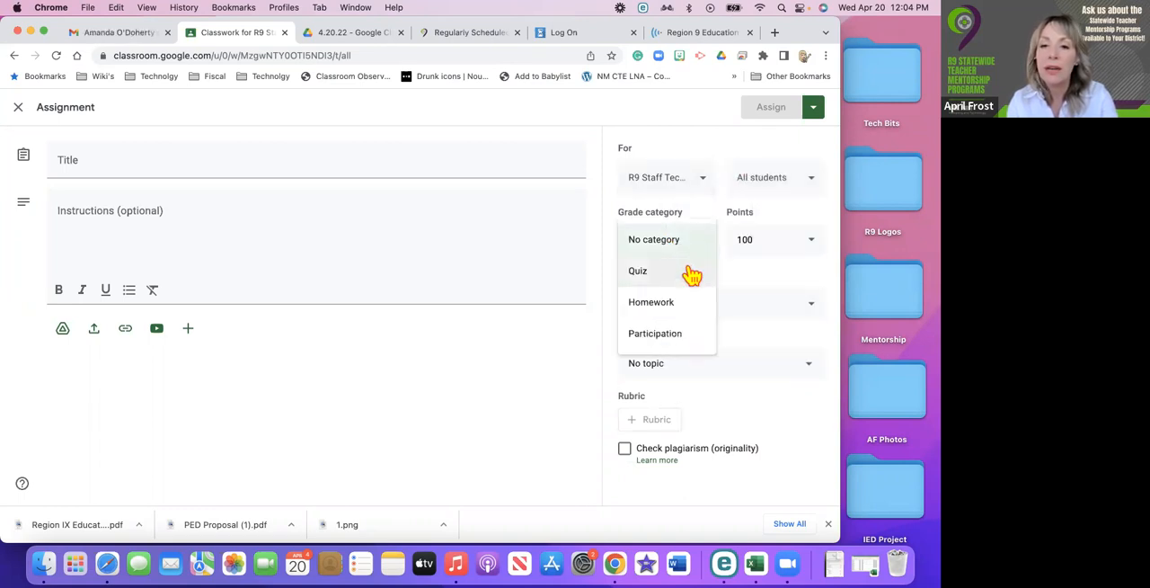
{"action": "left_click", "coordinate": [655, 338]}
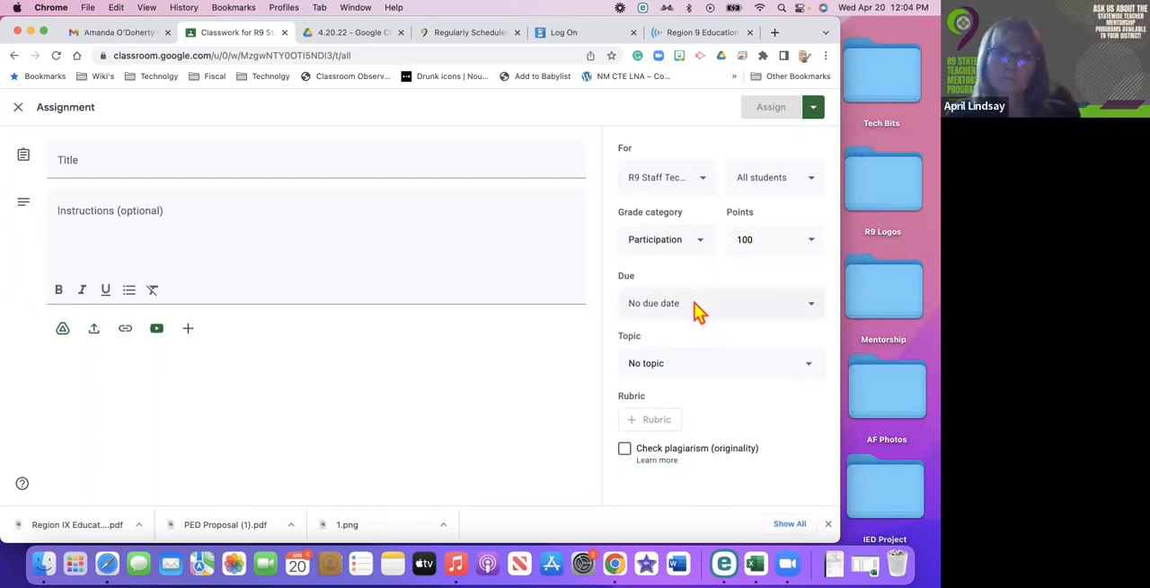
{"action": "left_click", "coordinate": [746, 236]}
Set the assignment's due date to Apr 22, 2022 and place it under the Grammar 101 topic.
{"action": "left_click", "coordinate": [692, 308]}
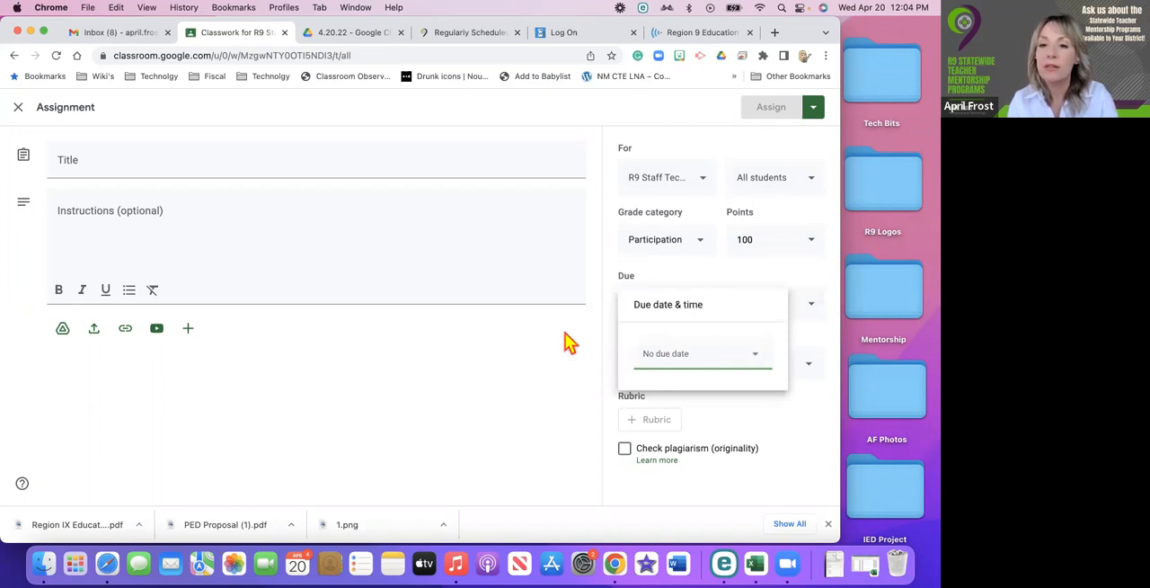
{"action": "left_click", "coordinate": [648, 353]}
{"action": "left_click", "coordinate": [747, 304]}
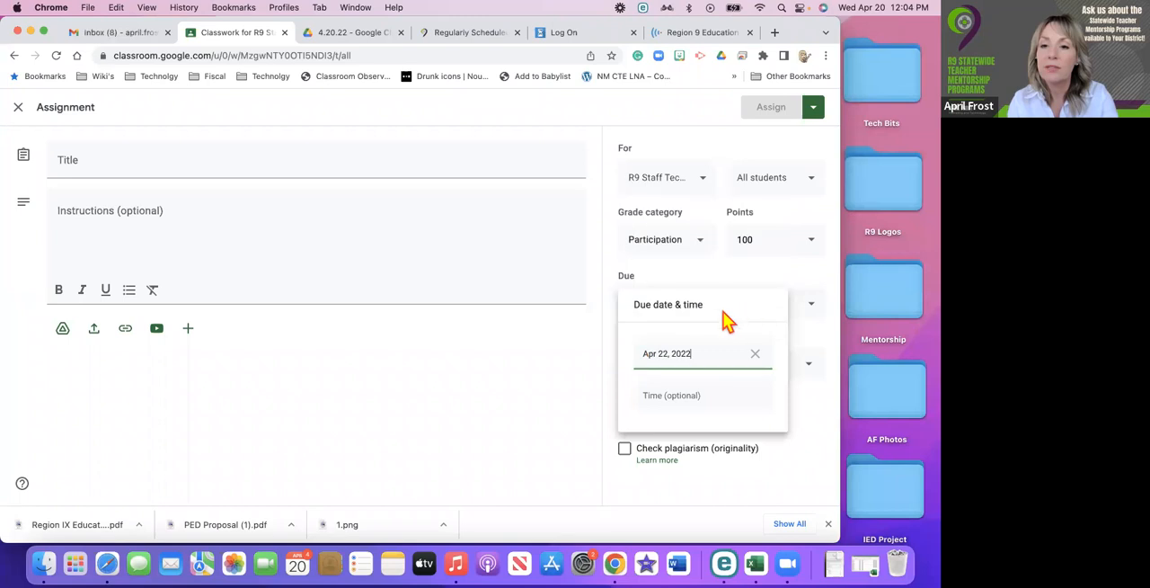
{"action": "left_click", "coordinate": [566, 372]}
{"action": "left_click", "coordinate": [685, 374]}
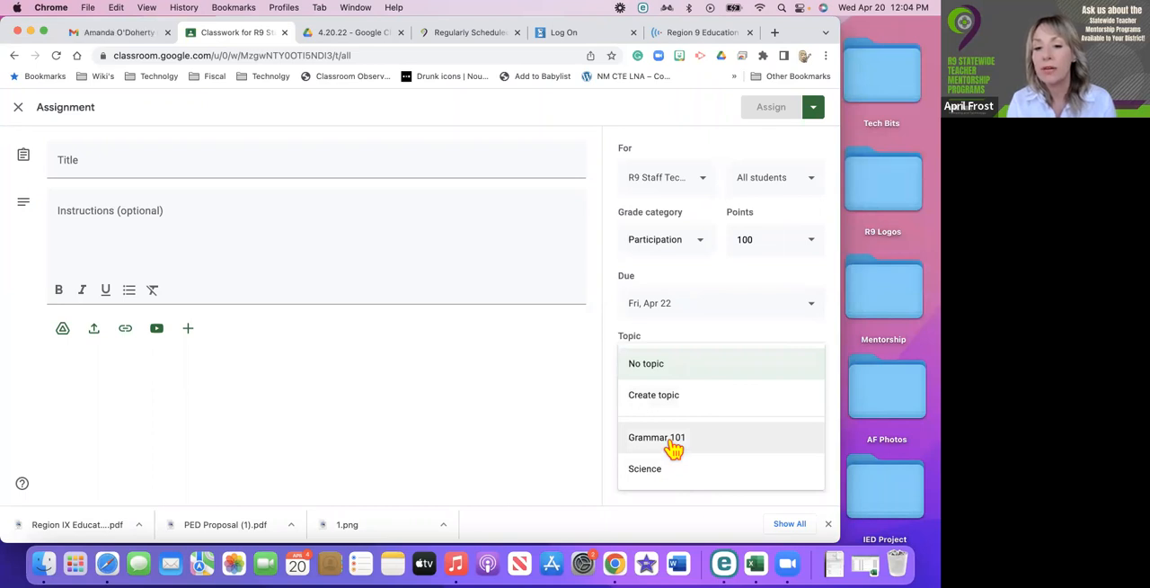
{"action": "left_click", "coordinate": [674, 449]}
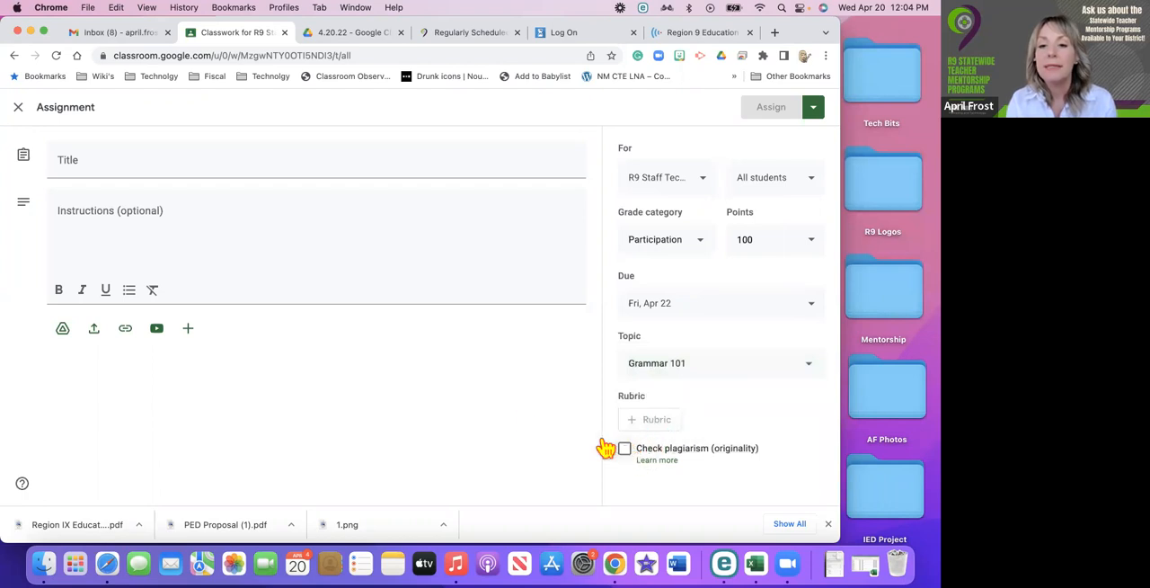
Title the assignment "Grammar April Needs Grammarly" and enter the placeholder instructions "adskfadsjfkajdkgjadklj".
{"action": "left_click", "coordinate": [221, 161]}
{"action": "type", "text": "Grammar"}
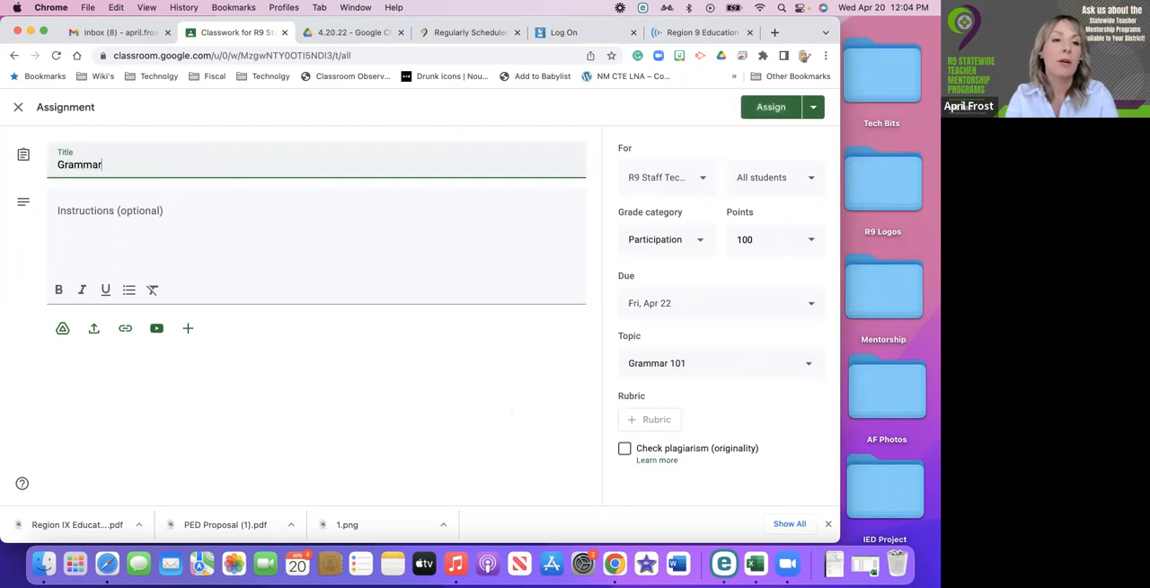
{"action": "type", "text": " April"}
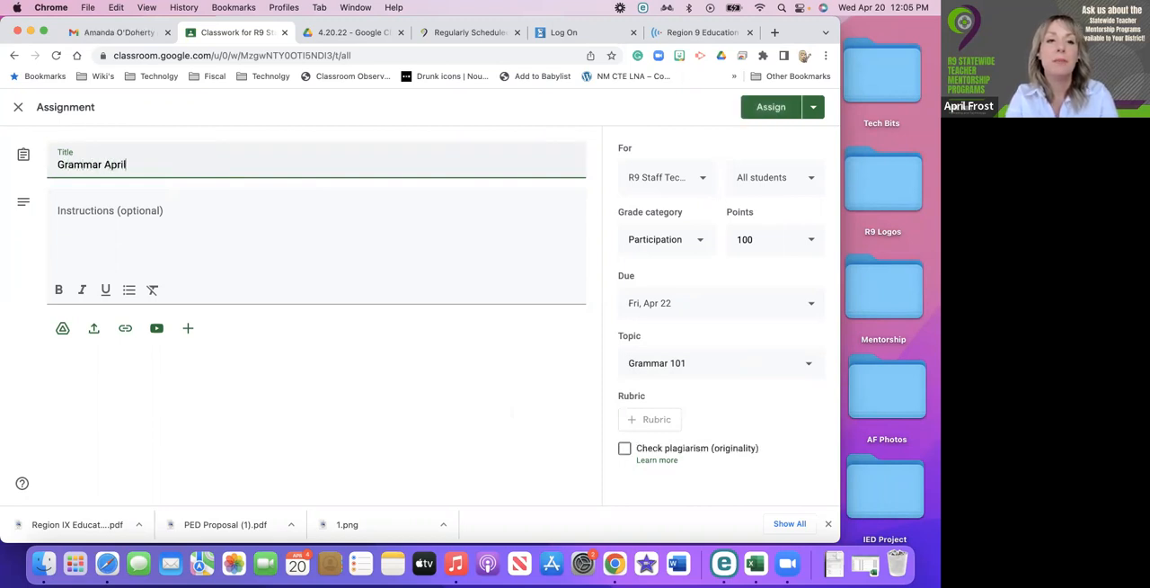
{"action": "type", "text": " Needs "}
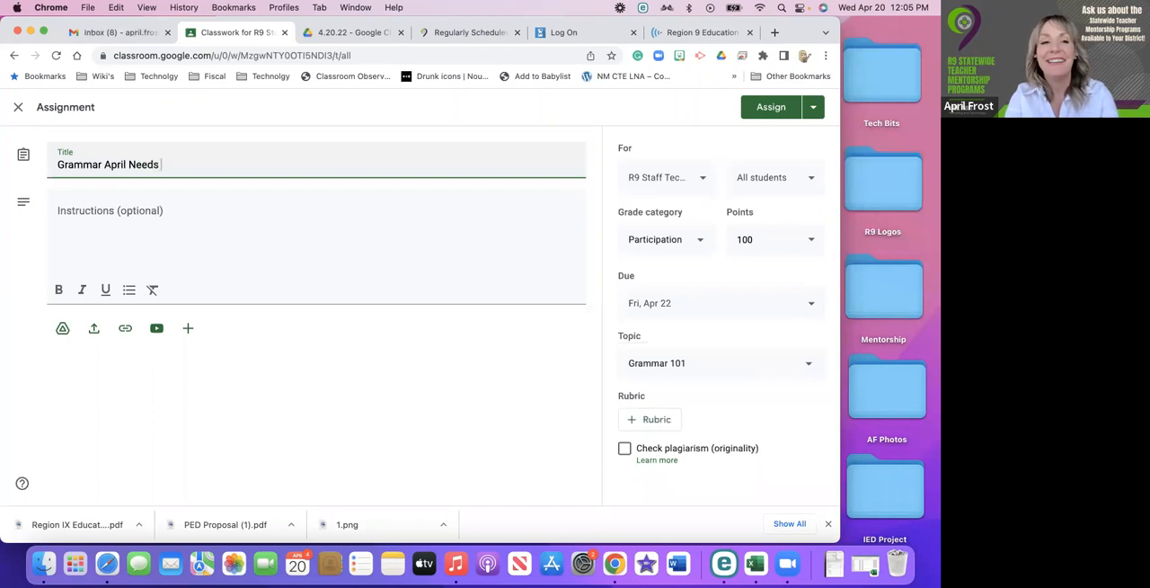
{"action": "type", "text": "Grammarly"}
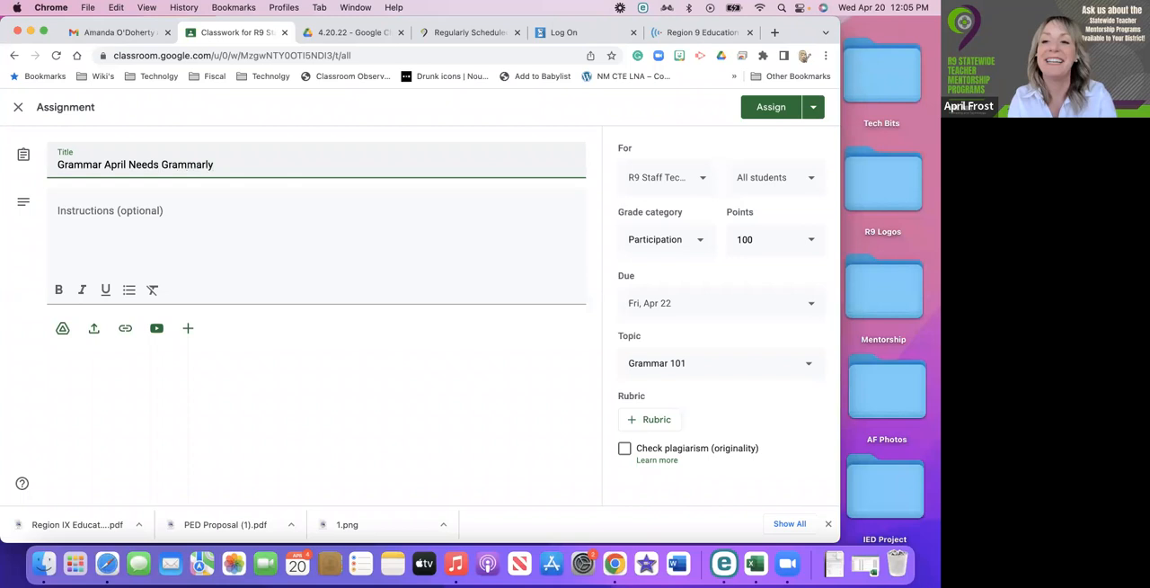
{"action": "left_click", "coordinate": [193, 232]}
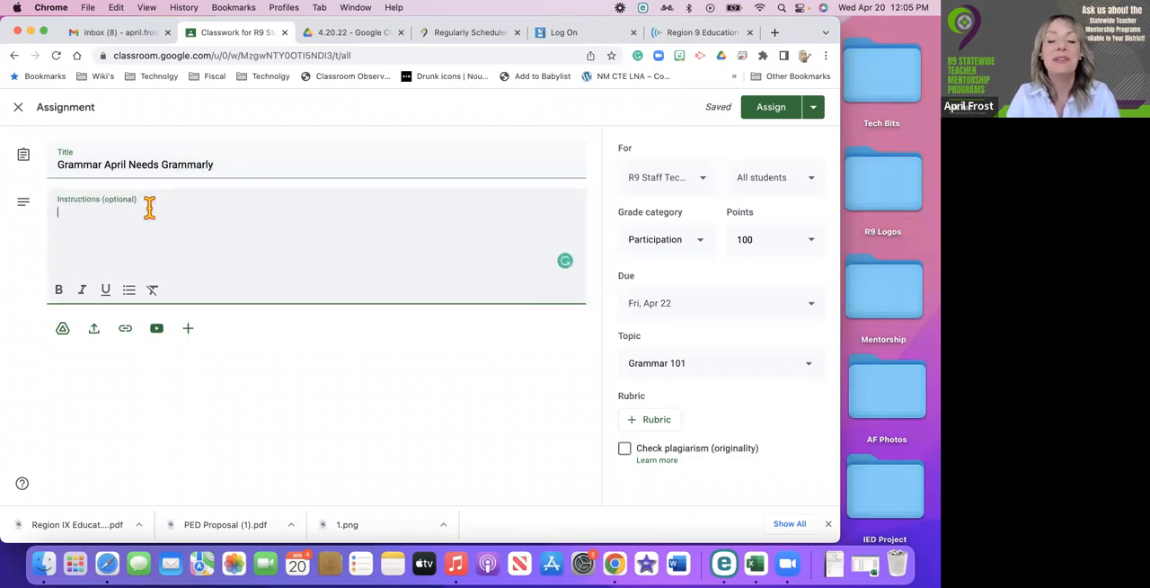
{"action": "type", "text": "adskfadsjfkajdkgjadklj"}
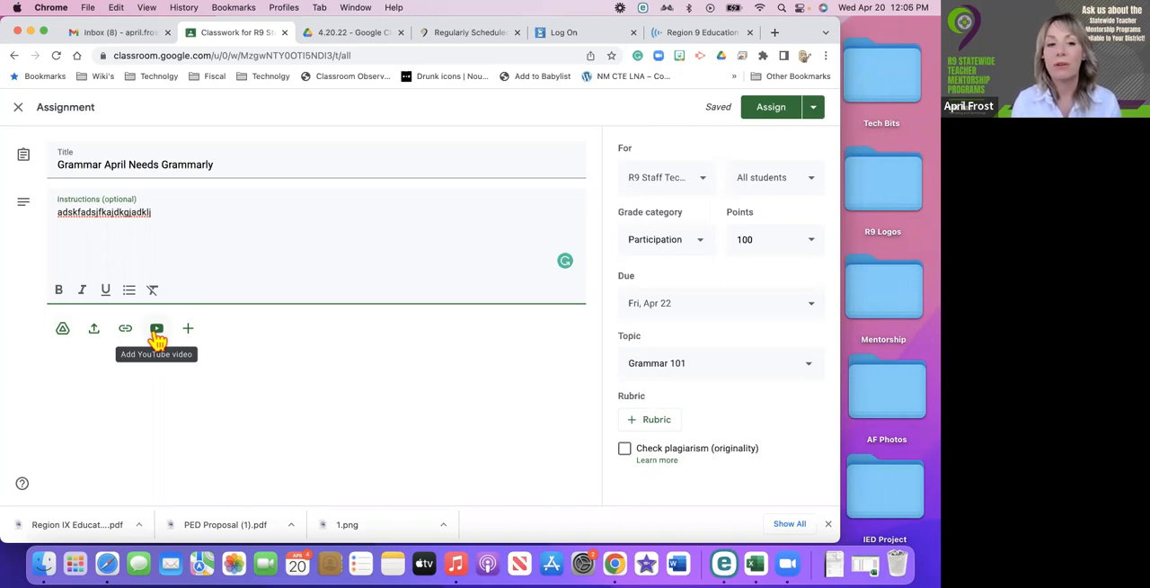
Search YouTube for "grammarly" and attach the video "How to Use Grammarly - Beginner's Guide" to the assignment.
{"action": "left_click", "coordinate": [156, 330]}
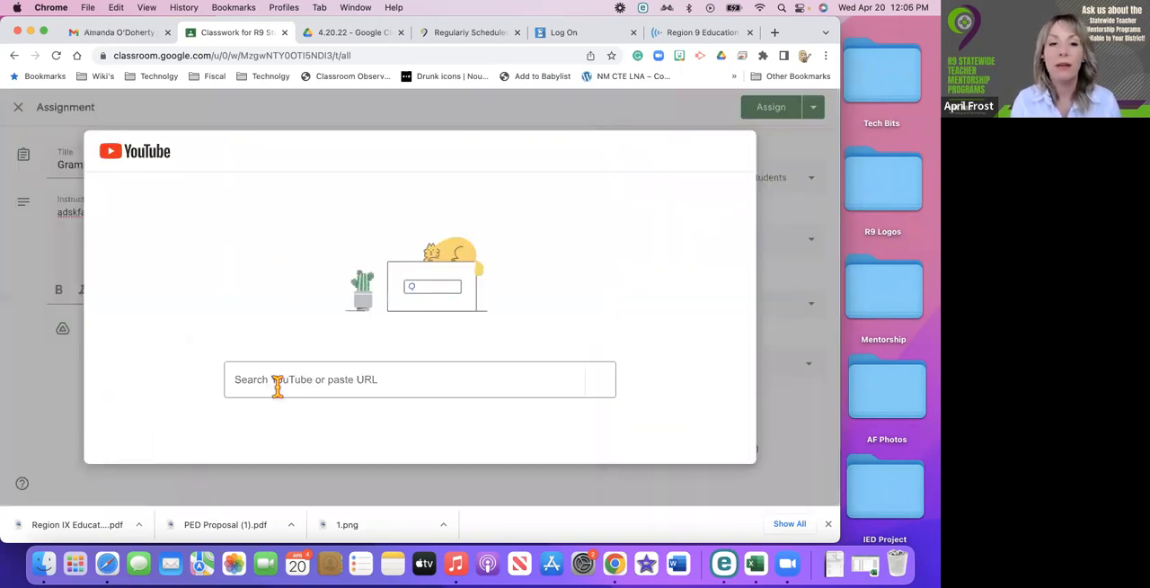
{"action": "type", "text": "grammarly"}
{"action": "key", "text": "Return"}
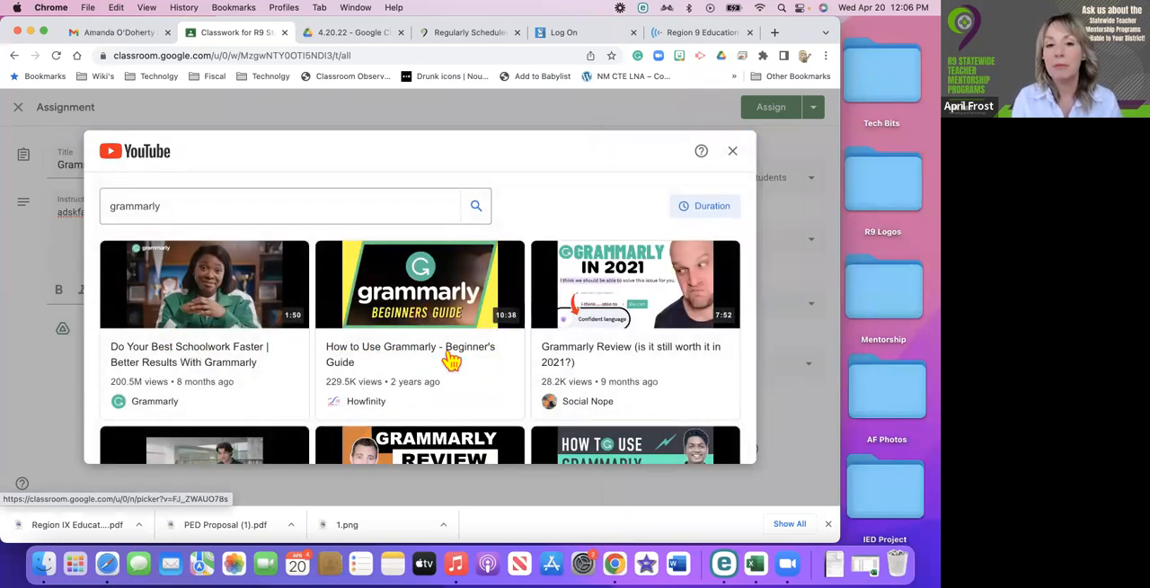
{"action": "left_click", "coordinate": [512, 284]}
{"action": "left_click", "coordinate": [686, 449]}
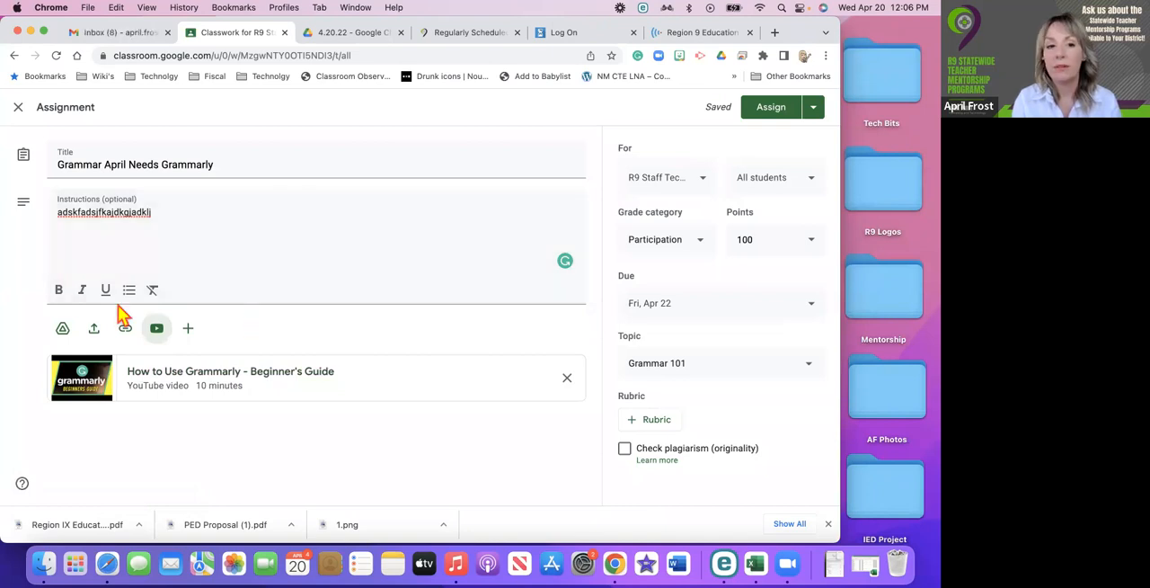
Attach the Drive document "Copy of NOTES: Google Classroom Overview" to the assignment and have it make a copy for each student.
{"action": "left_click", "coordinate": [63, 332]}
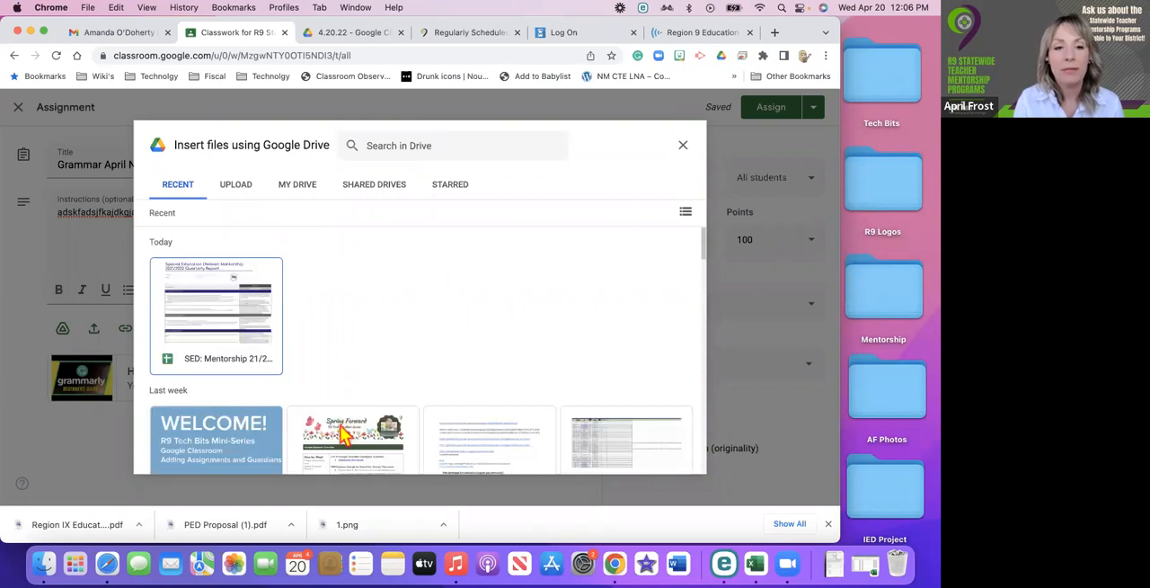
{"action": "scroll", "coordinate": [342, 430], "scroll_direction": "down", "scroll_amount": 1}
{"action": "double_click", "coordinate": [343, 431]}
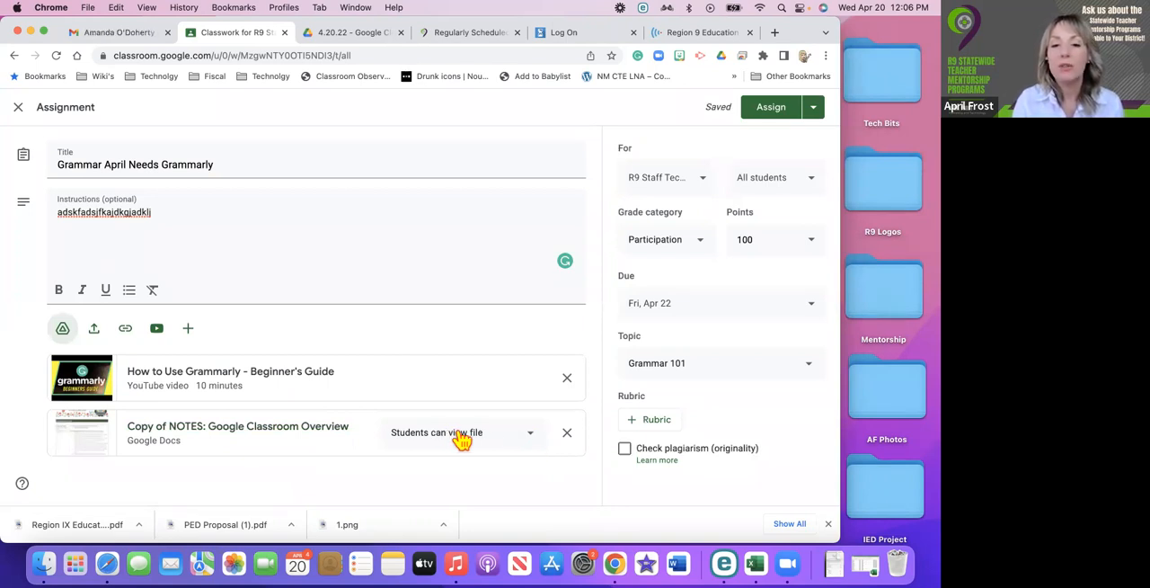
{"action": "left_click", "coordinate": [535, 440]}
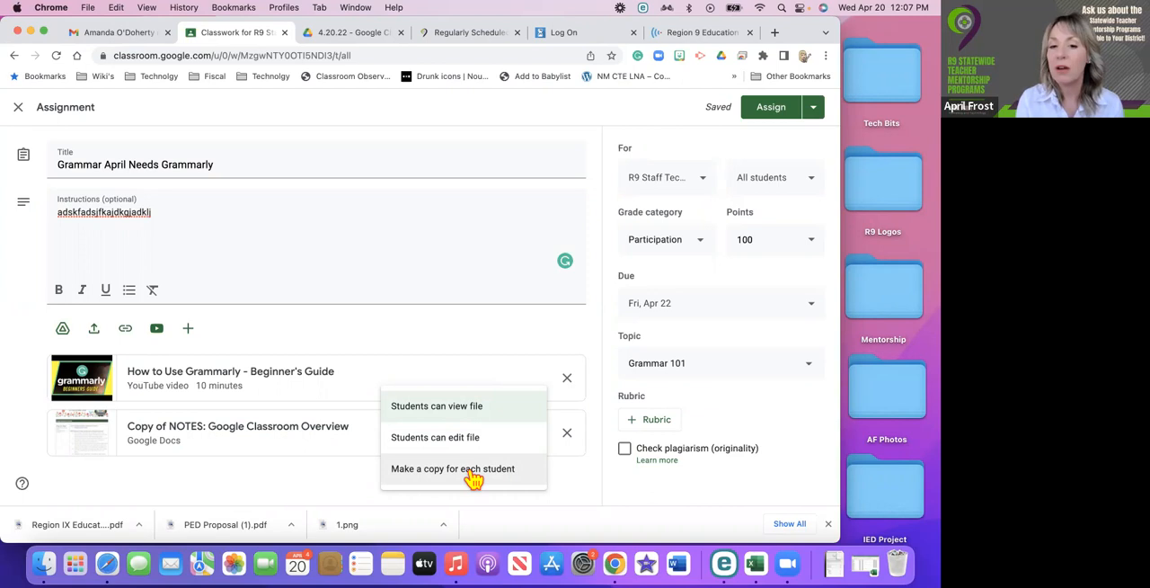
{"action": "left_click", "coordinate": [472, 479]}
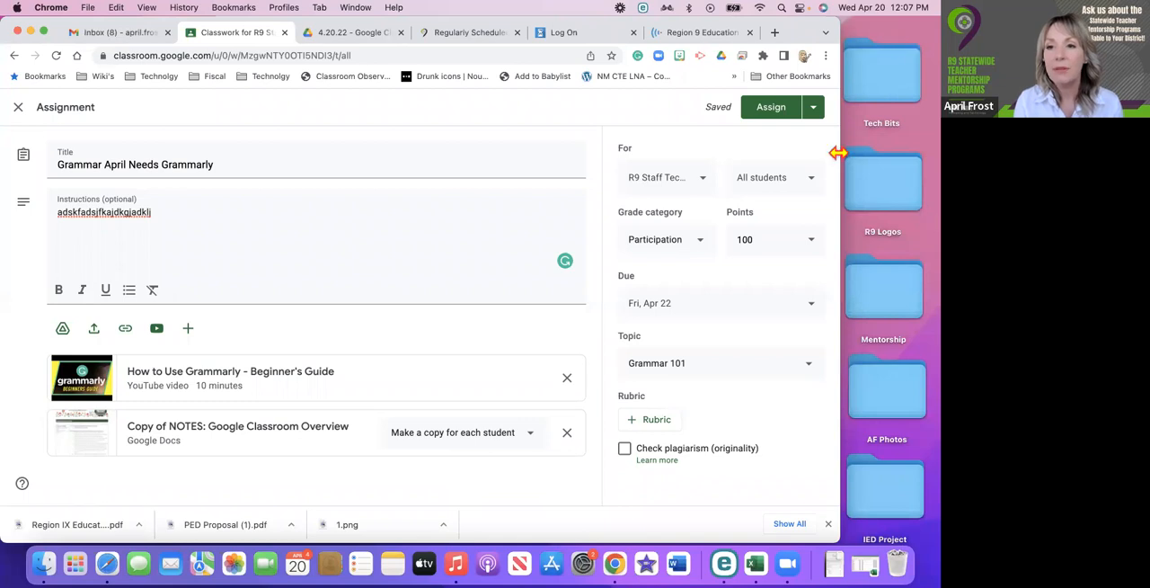
Assign "Grammar April Needs Grammarly" to the class immediately and show the options for the posted assignment.
{"action": "left_click", "coordinate": [816, 112]}
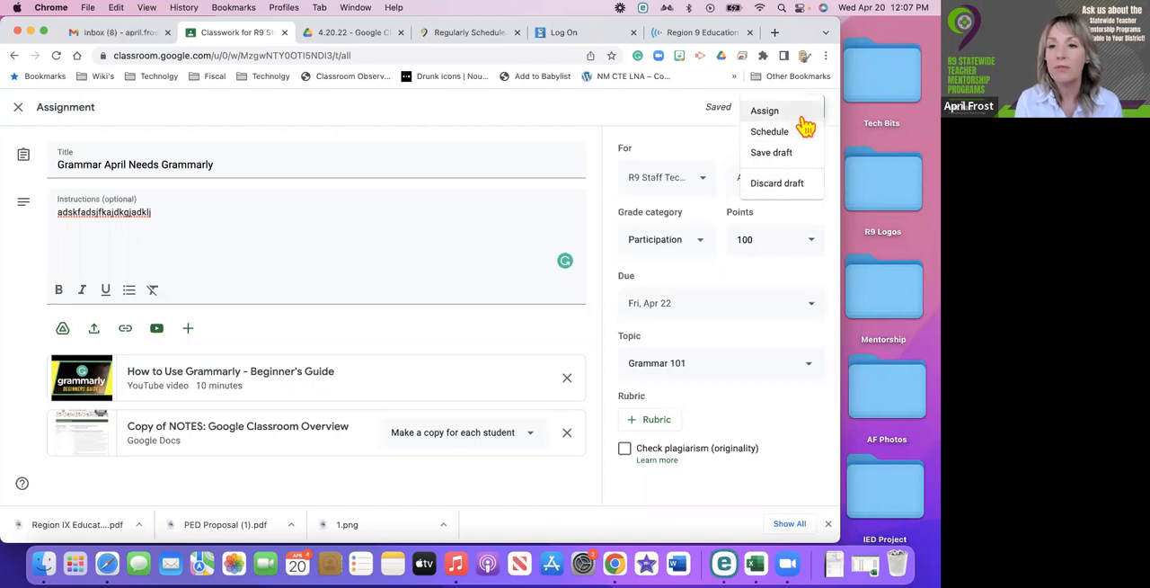
{"action": "left_click", "coordinate": [803, 114]}
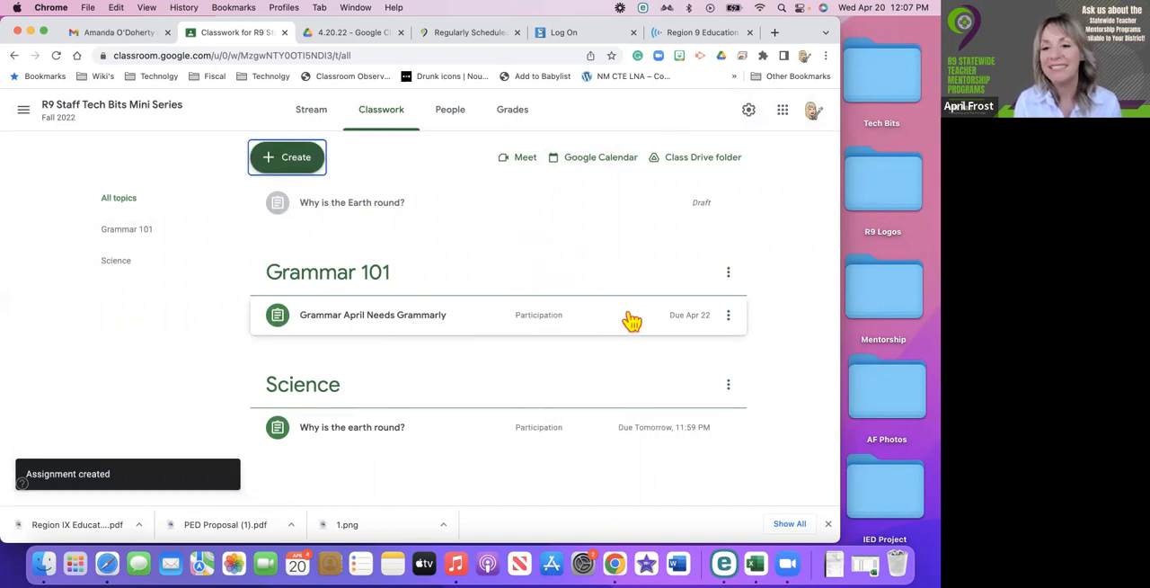
{"action": "left_click", "coordinate": [730, 316]}
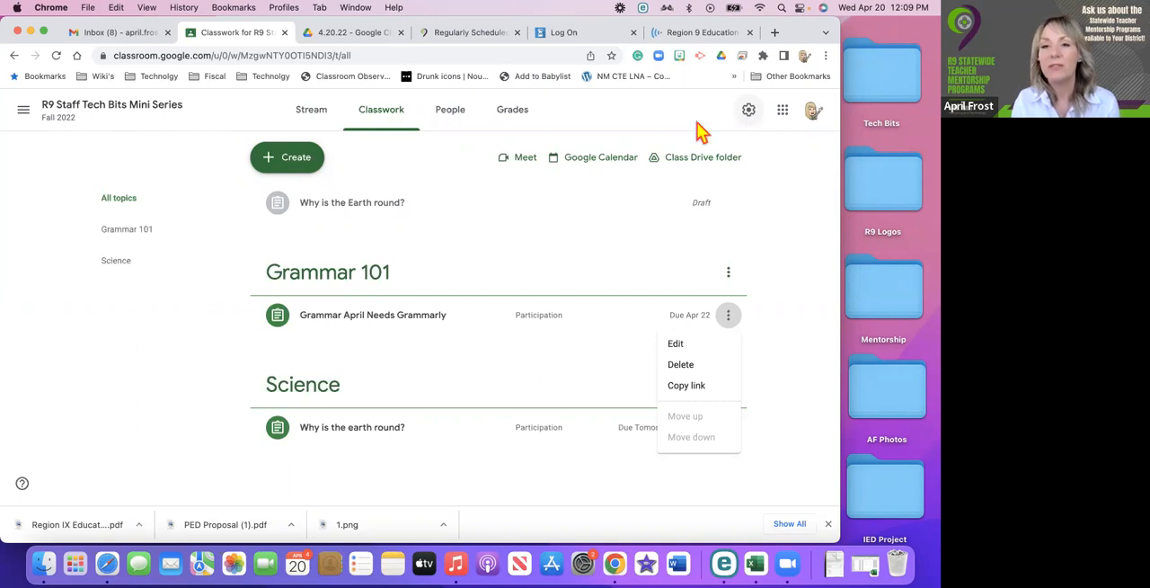
Open the class settings and examine the class details, invite codes, stream, Meet link and grading sections.
{"action": "left_click", "coordinate": [747, 114]}
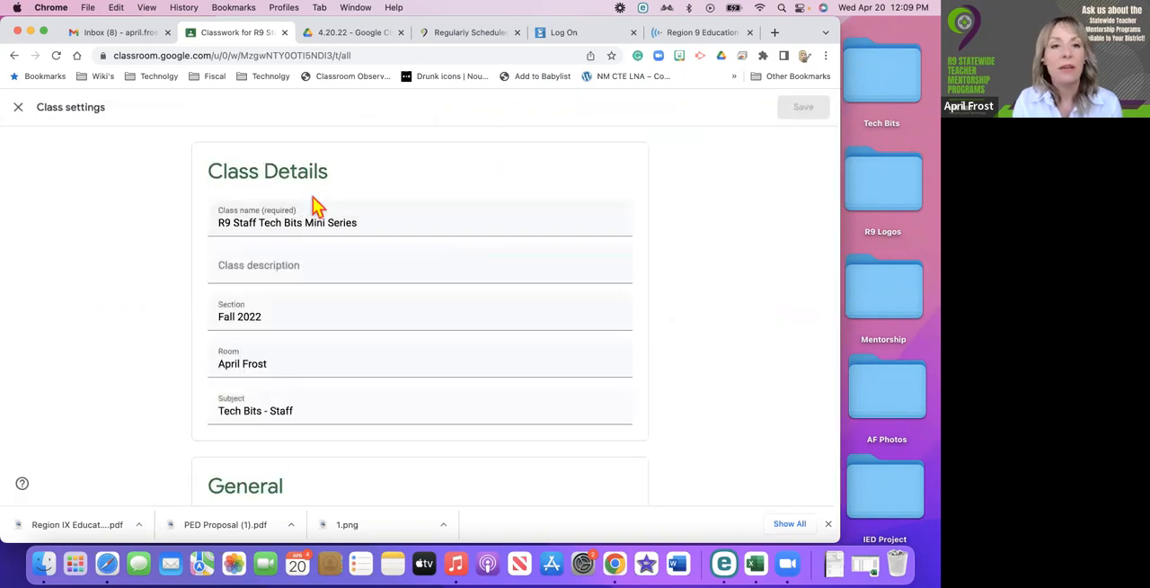
{"action": "scroll", "coordinate": [310, 208], "scroll_direction": "down", "scroll_amount": 5}
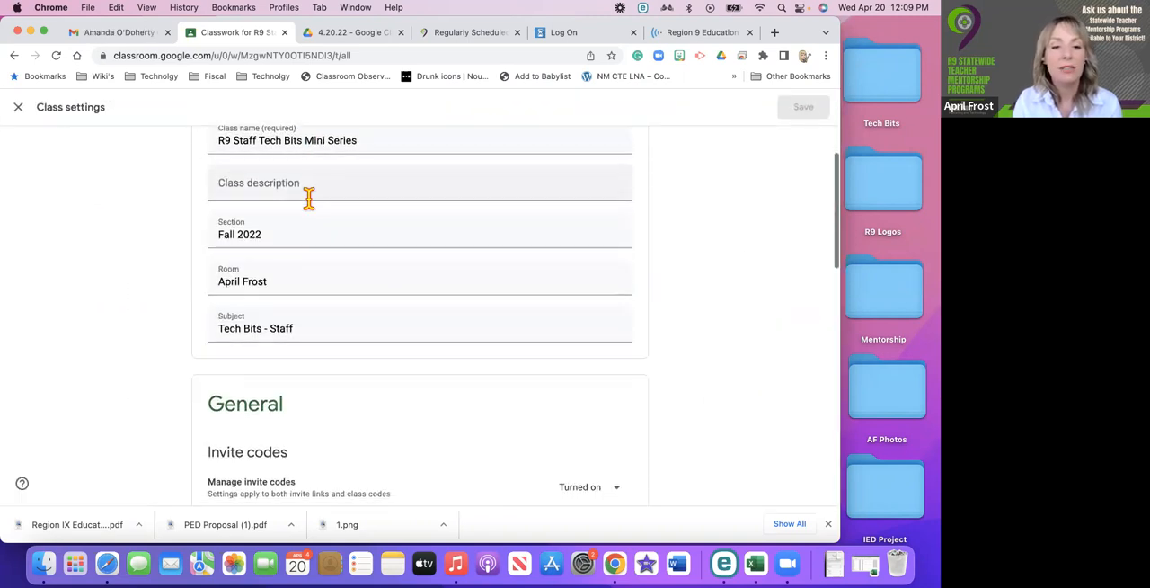
{"action": "scroll", "coordinate": [312, 192], "scroll_direction": "down", "scroll_amount": 4}
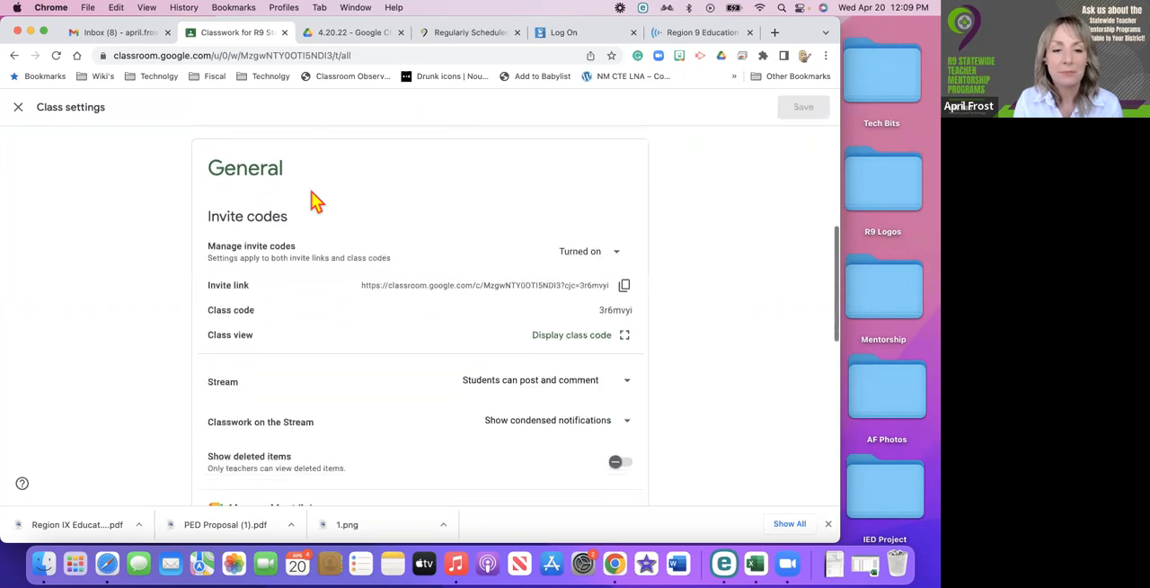
{"action": "scroll", "coordinate": [318, 180], "scroll_direction": "down", "scroll_amount": 5}
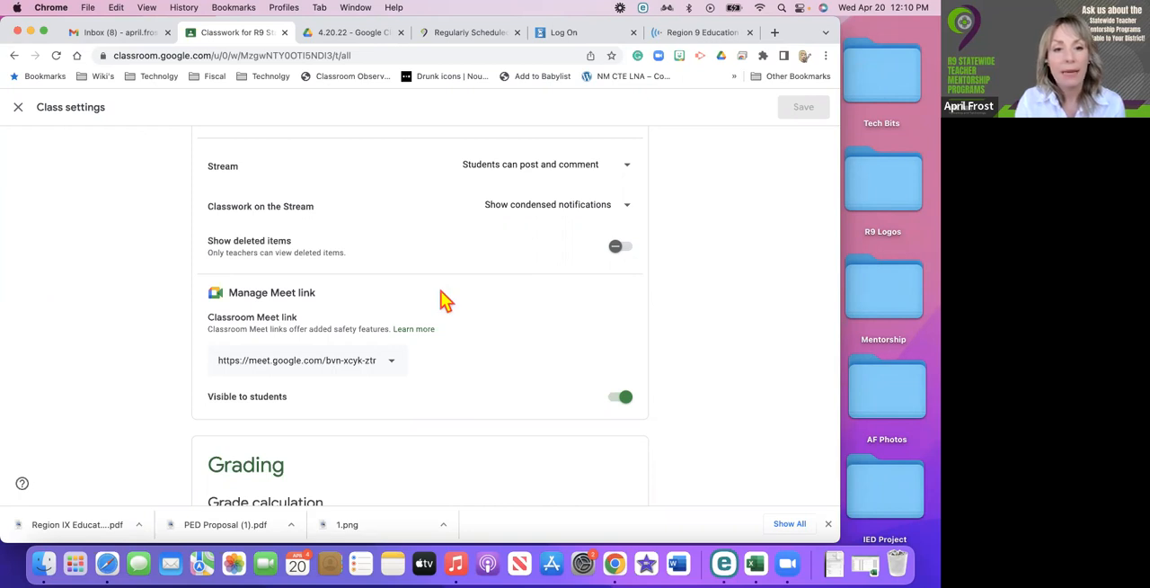
{"action": "scroll", "coordinate": [442, 291], "scroll_direction": "down", "scroll_amount": 5}
{"action": "scroll", "coordinate": [441, 290], "scroll_direction": "down", "scroll_amount": 3}
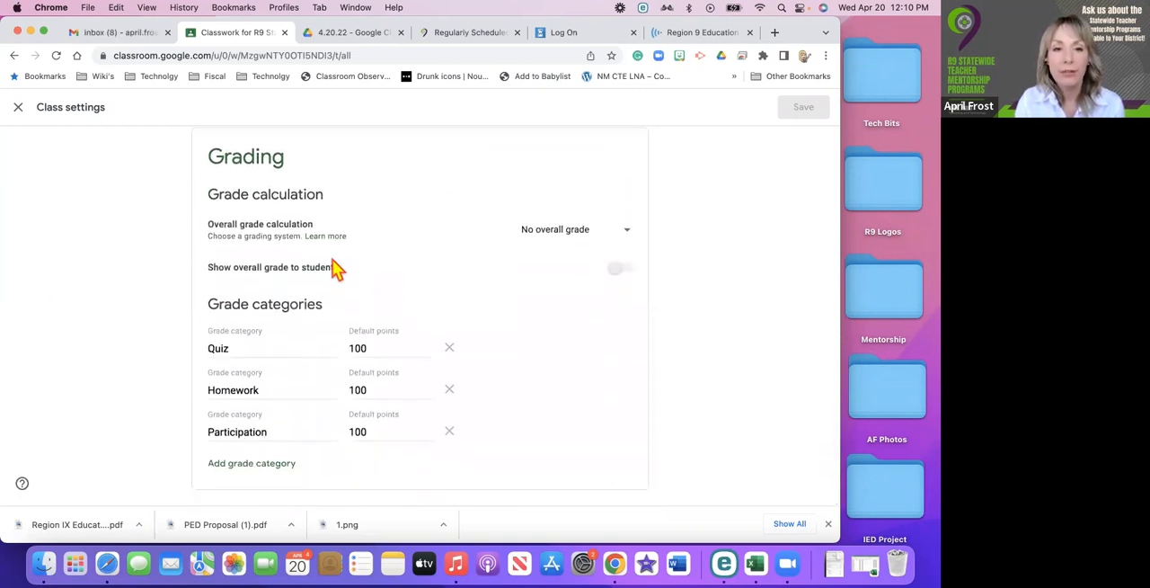
{"action": "scroll", "coordinate": [333, 268], "scroll_direction": "up", "scroll_amount": 15}
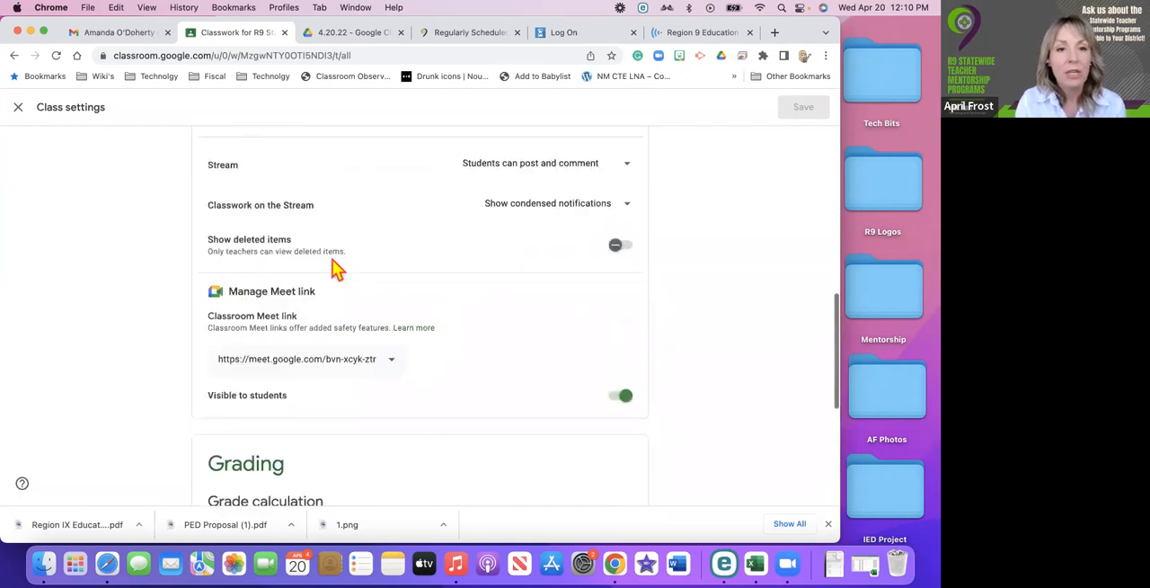
{"action": "scroll", "coordinate": [333, 268], "scroll_direction": "up", "scroll_amount": 2}
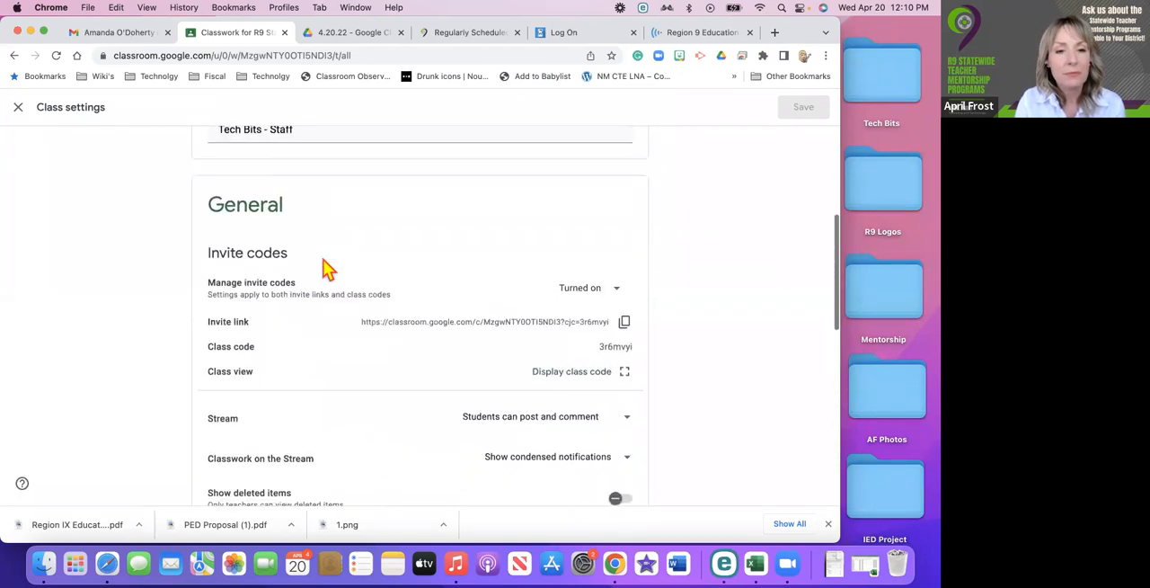
Check the options for managing invite codes, and review the Meet link visibility and grade categories.
{"action": "left_click", "coordinate": [617, 289]}
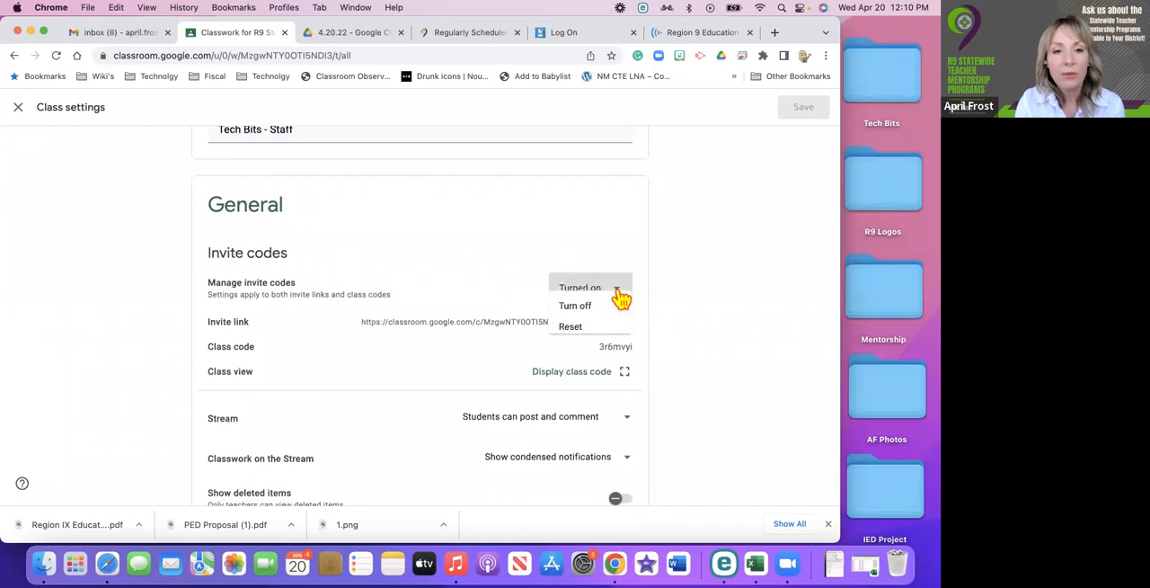
{"action": "left_click", "coordinate": [485, 313]}
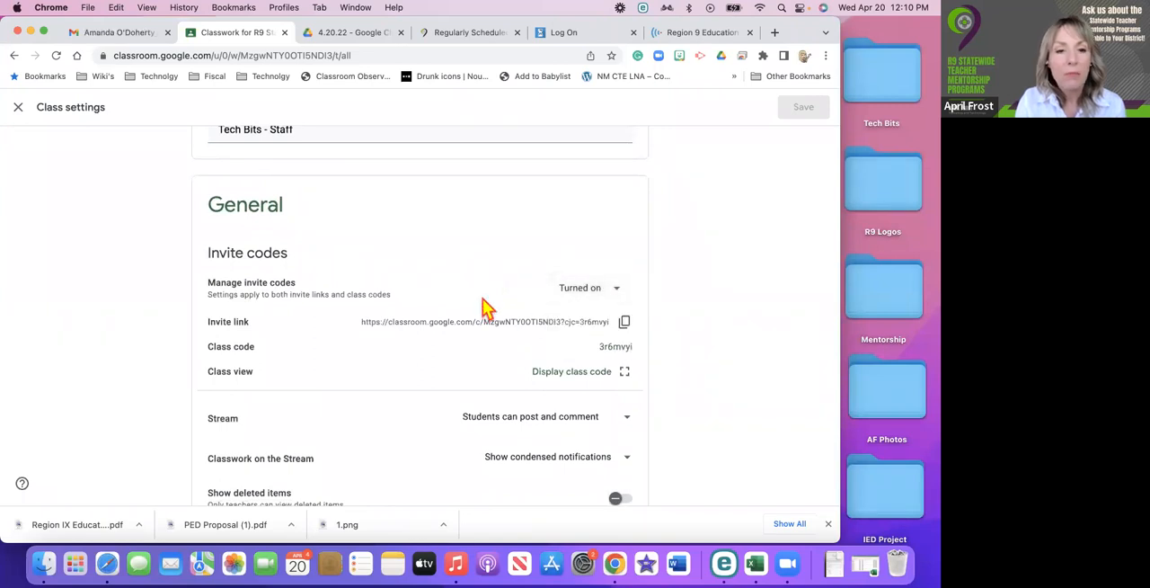
{"action": "scroll", "coordinate": [474, 359], "scroll_direction": "down", "scroll_amount": 1}
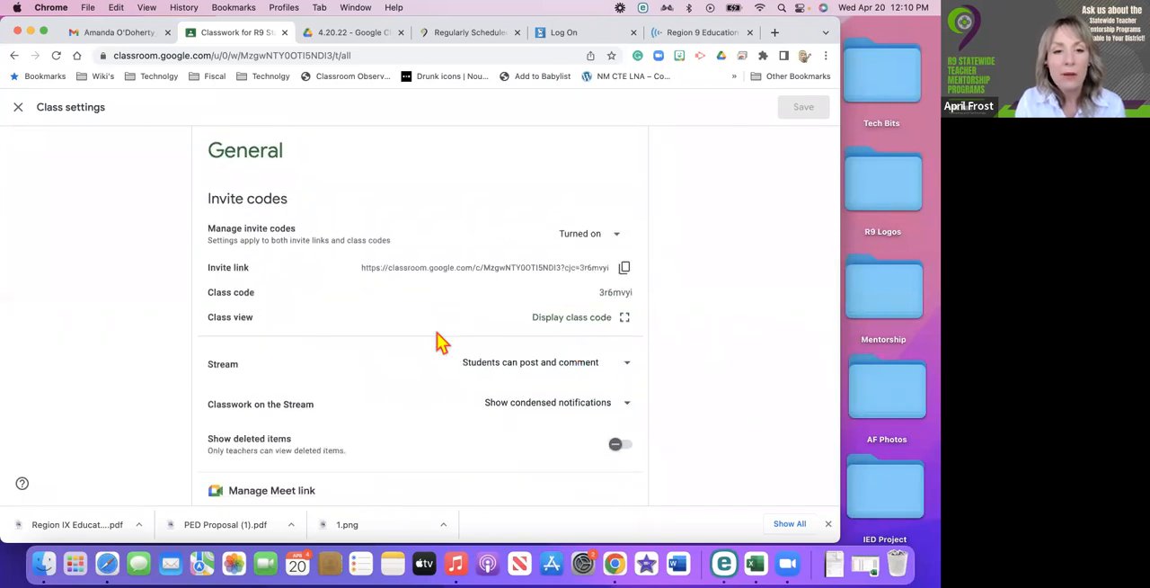
{"action": "scroll", "coordinate": [439, 339], "scroll_direction": "down", "scroll_amount": 2}
{"action": "scroll", "coordinate": [432, 337], "scroll_direction": "down", "scroll_amount": 2}
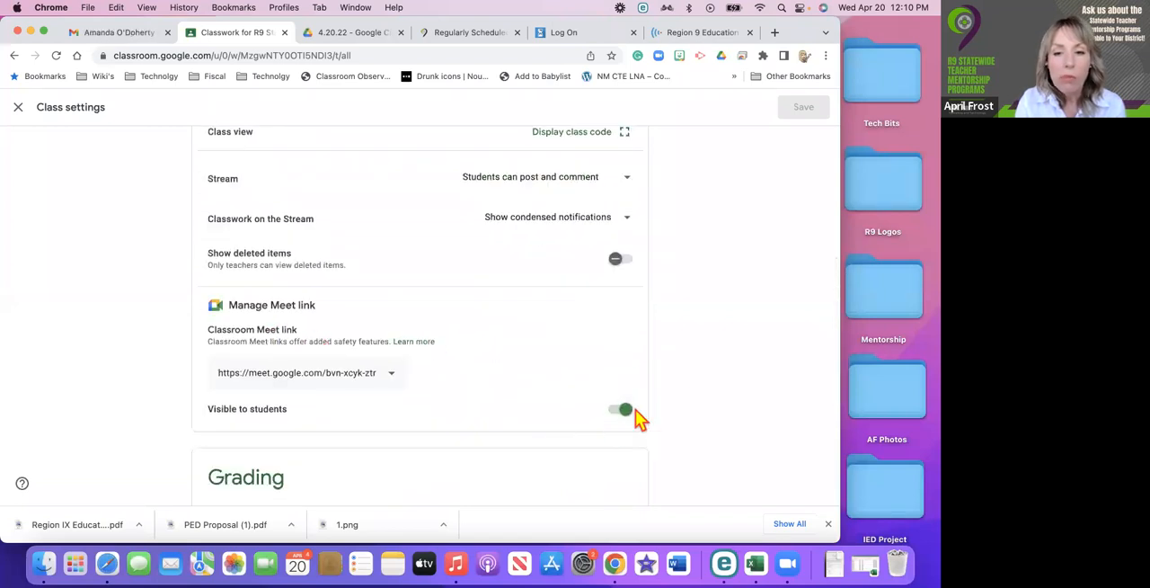
{"action": "scroll", "coordinate": [443, 411], "scroll_direction": "down", "scroll_amount": 2}
{"action": "scroll", "coordinate": [441, 410], "scroll_direction": "down", "scroll_amount": 2}
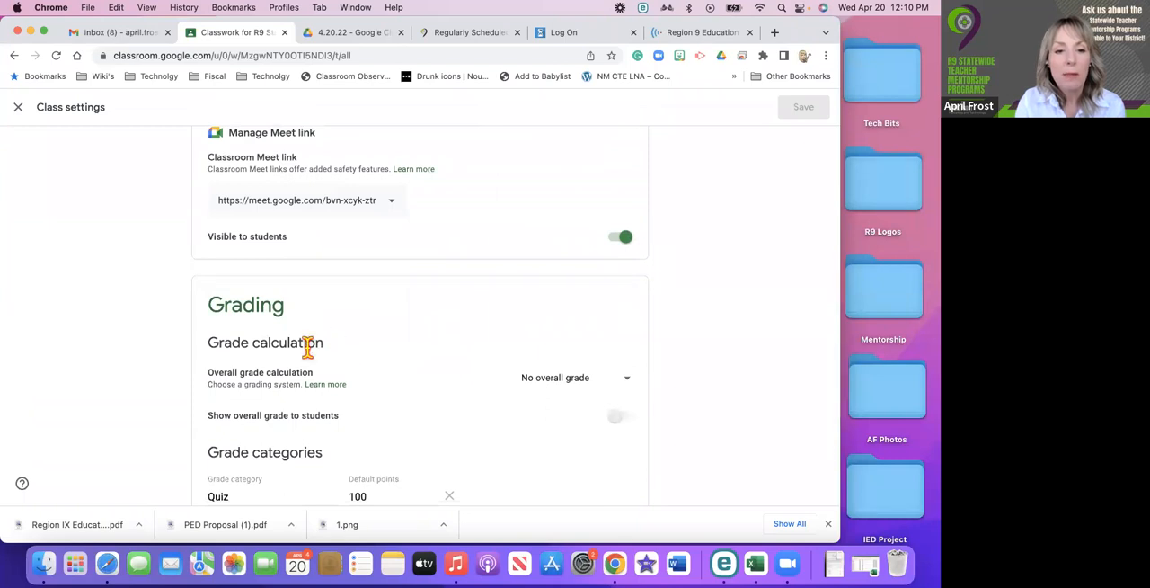
{"action": "scroll", "coordinate": [323, 424], "scroll_direction": "down", "scroll_amount": 3}
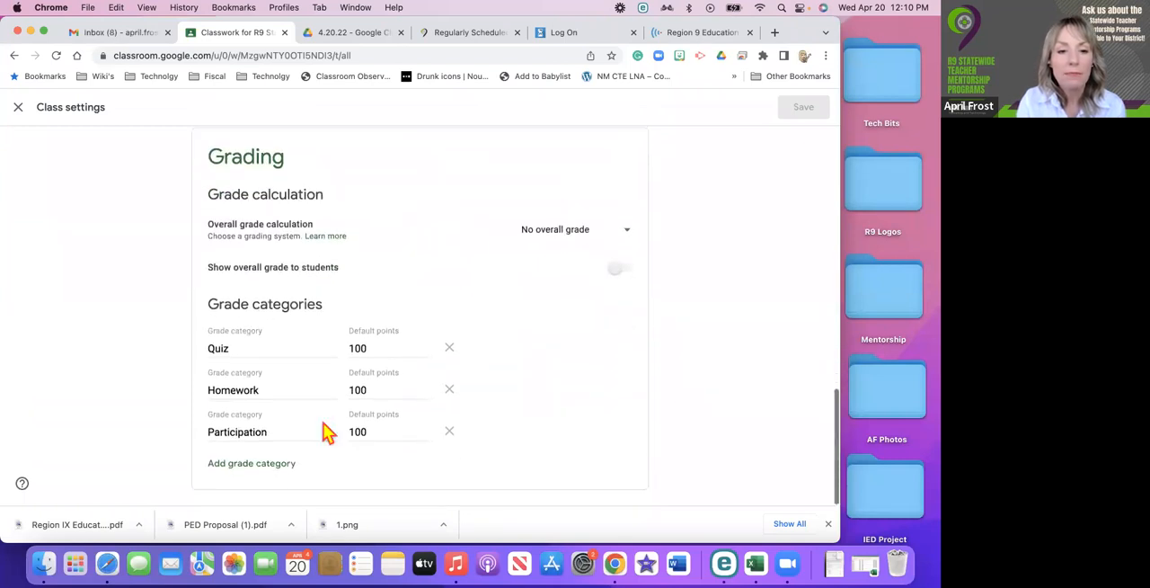
Go over the general class settings once more, from the invite codes to the grade calculation and grade categories.
{"action": "scroll", "coordinate": [303, 455], "scroll_direction": "up", "scroll_amount": 3}
{"action": "scroll", "coordinate": [302, 454], "scroll_direction": "up", "scroll_amount": 15}
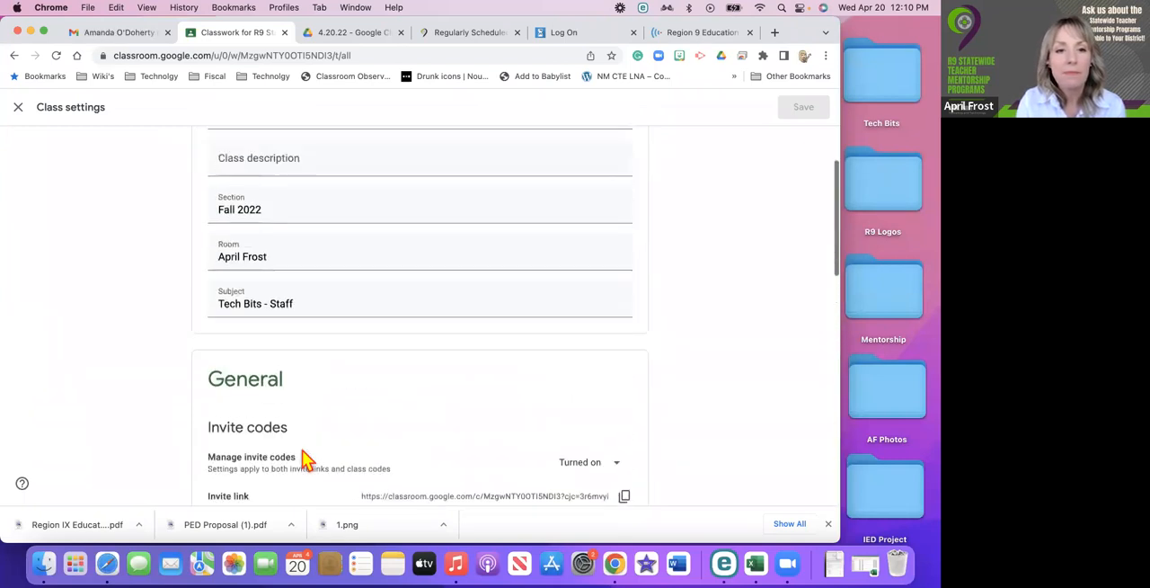
{"action": "scroll", "coordinate": [303, 459], "scroll_direction": "down", "scroll_amount": 5}
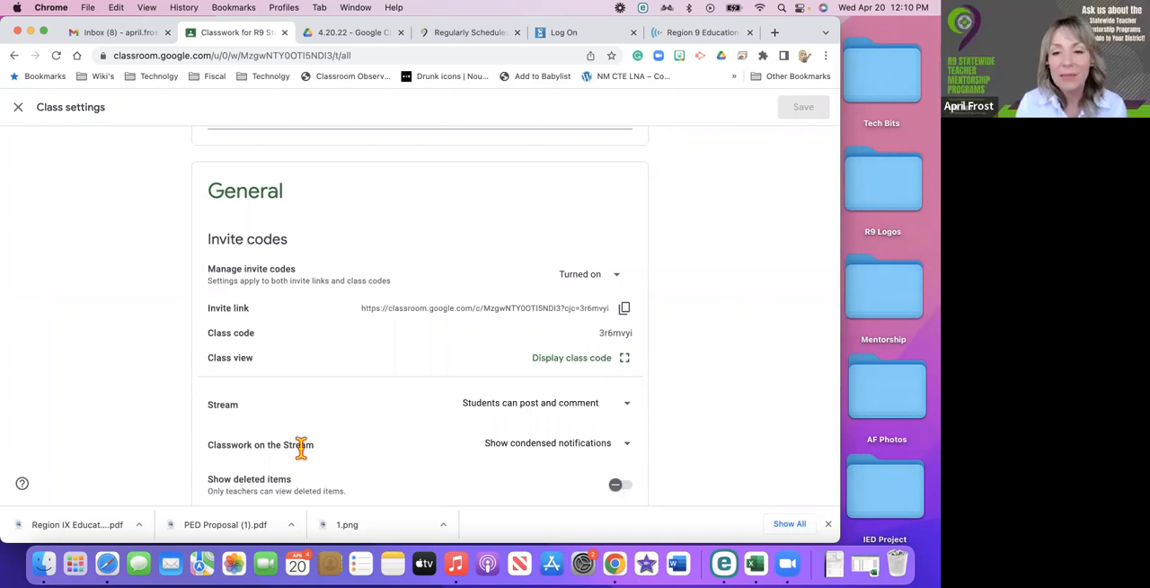
{"action": "scroll", "coordinate": [302, 446], "scroll_direction": "down", "scroll_amount": 4}
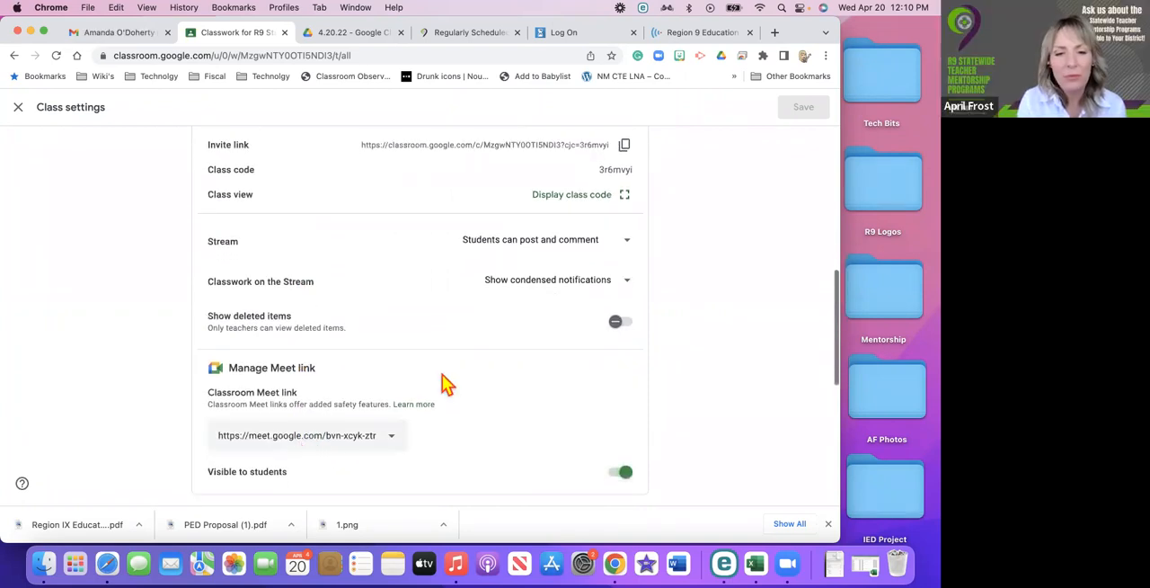
{"action": "scroll", "coordinate": [419, 410], "scroll_direction": "down", "scroll_amount": 2}
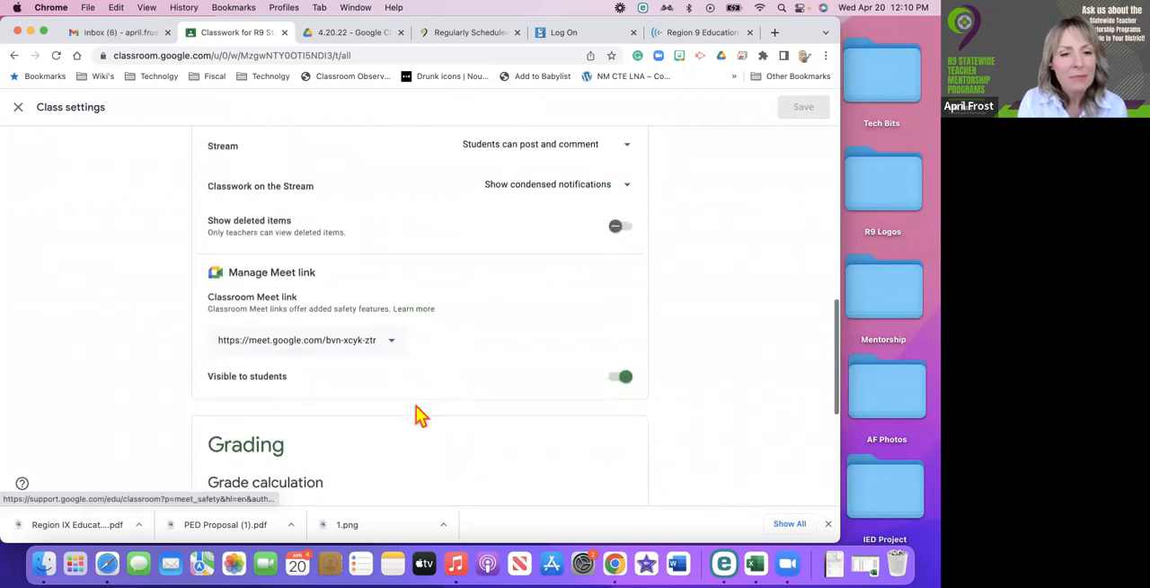
{"action": "scroll", "coordinate": [416, 406], "scroll_direction": "down", "scroll_amount": 6}
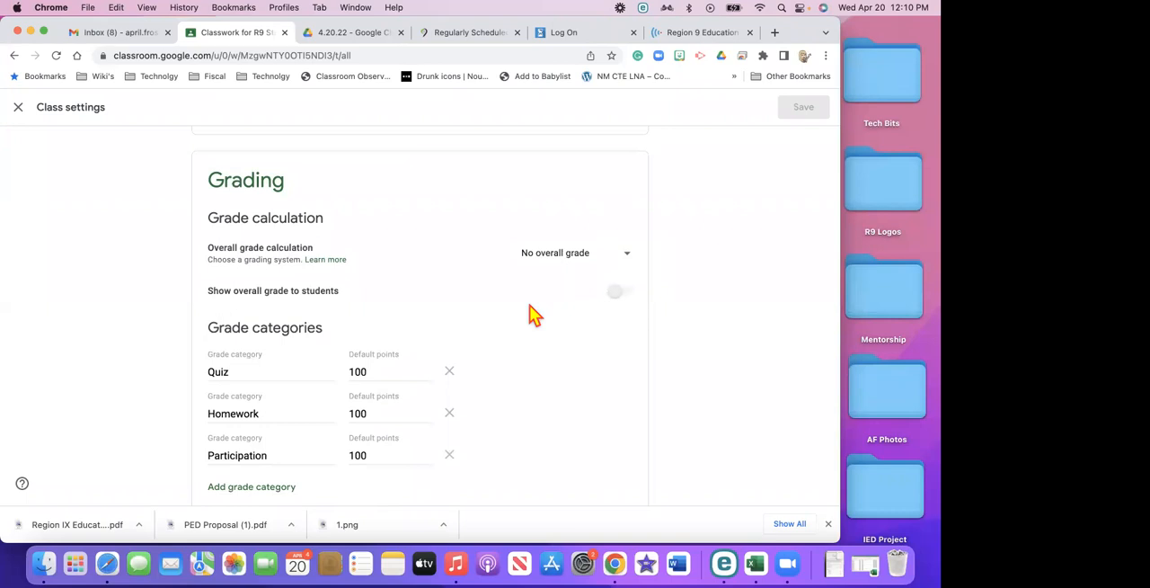
{"action": "scroll", "coordinate": [531, 314], "scroll_direction": "down", "scroll_amount": 1}
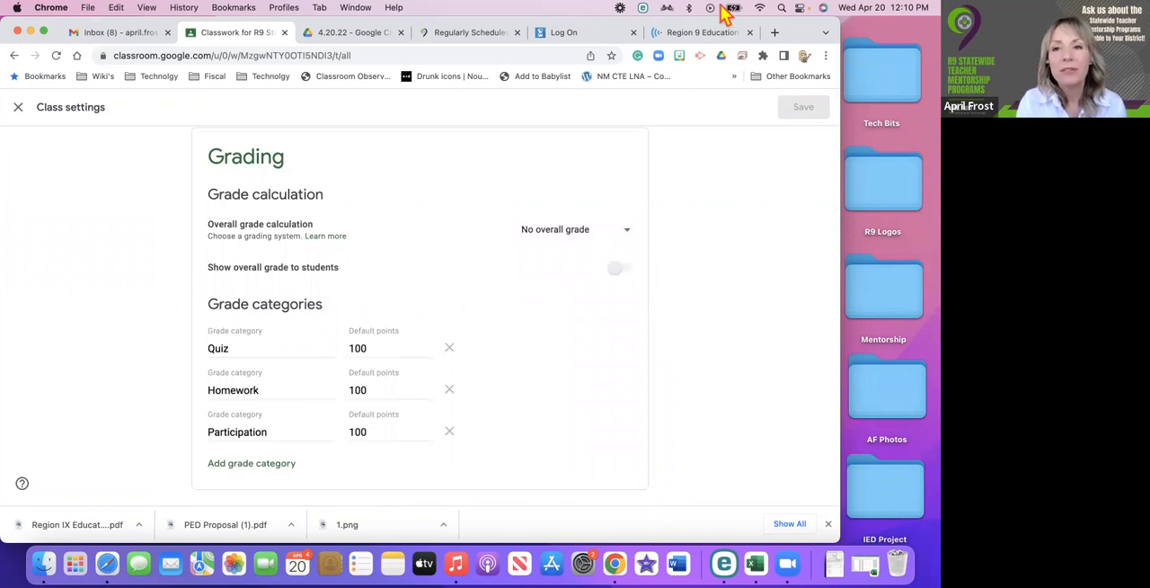
Open a new browser tab and switch to the Region 9 Coordinating Council page.
{"action": "left_click", "coordinate": [773, 32]}
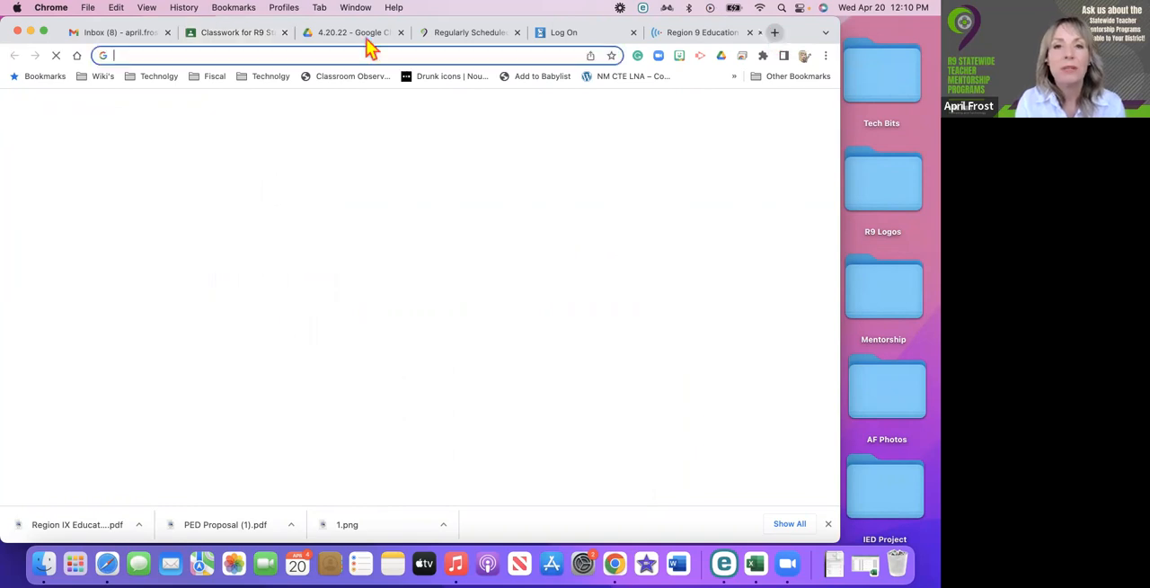
{"action": "left_click", "coordinate": [367, 39]}
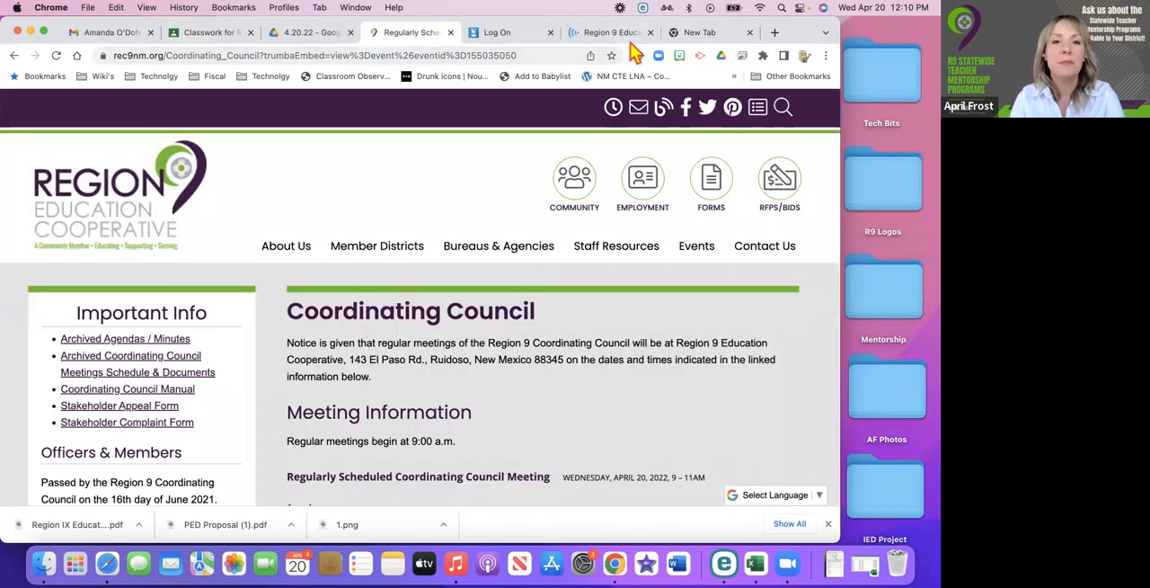
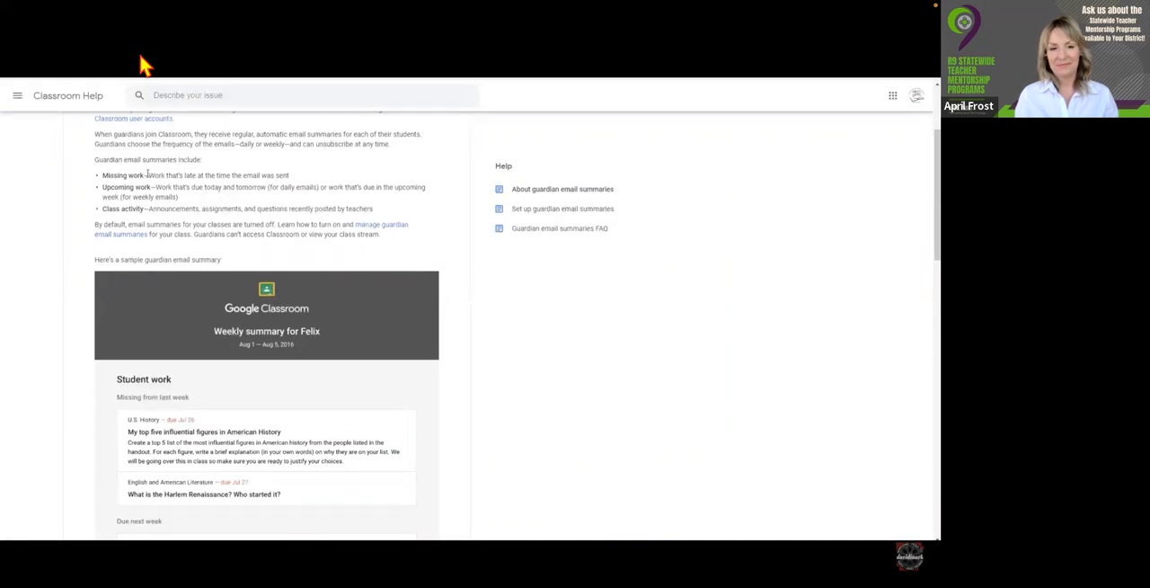
Read what guardian email summaries include on the help page, highlighting missing work, upcoming work and class activity.
{"action": "left_click_drag", "start_coordinate": [108, 177], "coordinate": [140, 176]}
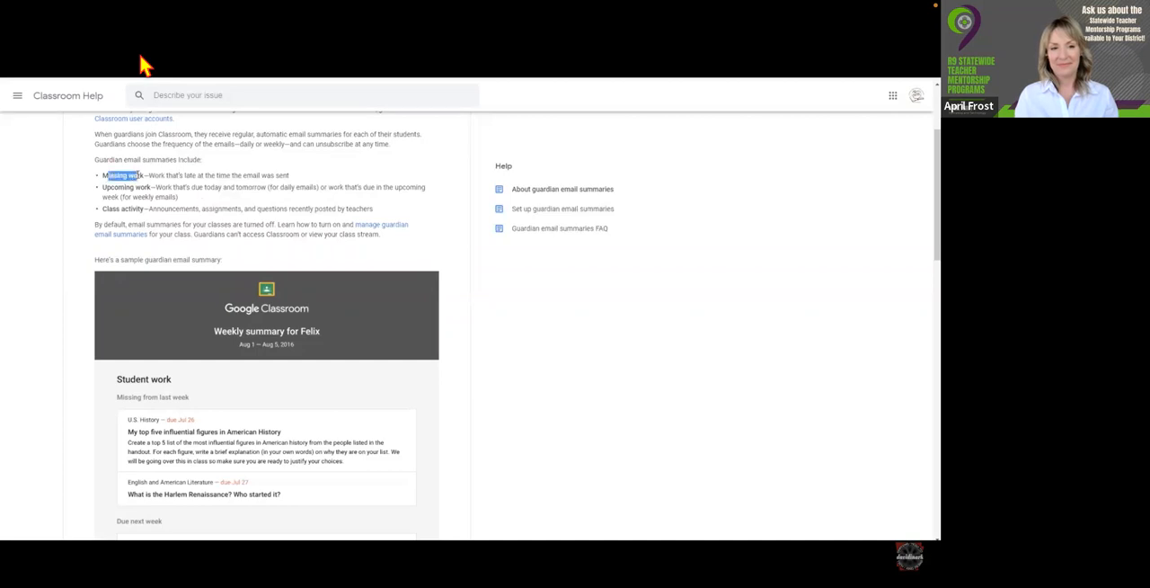
{"action": "triple_click", "coordinate": [101, 189]}
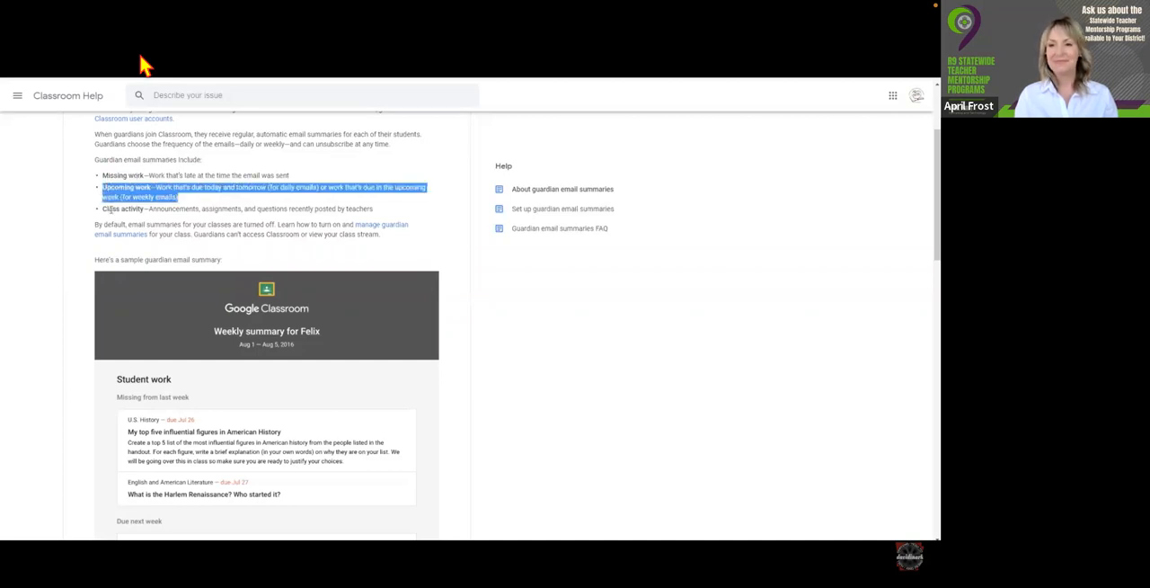
{"action": "double_click", "coordinate": [111, 209]}
{"action": "triple_click", "coordinate": [111, 208]}
{"action": "left_click", "coordinate": [210, 233]}
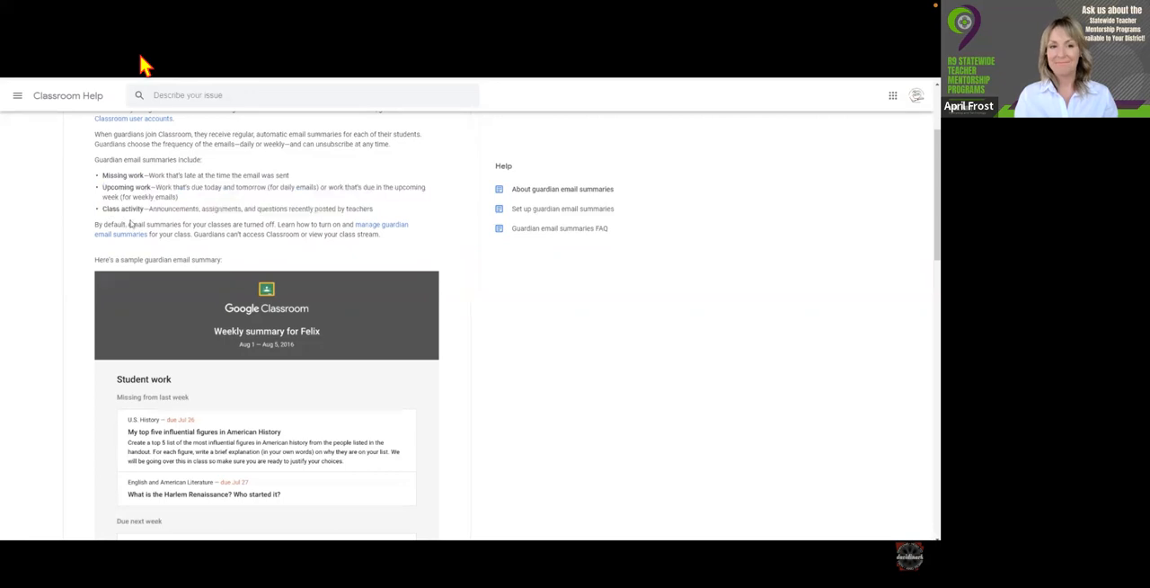
Look through the sample weekly guardian email summary, covering missing work, work due next week and class activity.
{"action": "scroll", "coordinate": [210, 234], "scroll_direction": "up", "scroll_amount": 1}
{"action": "scroll", "coordinate": [210, 234], "scroll_direction": "down", "scroll_amount": 1}
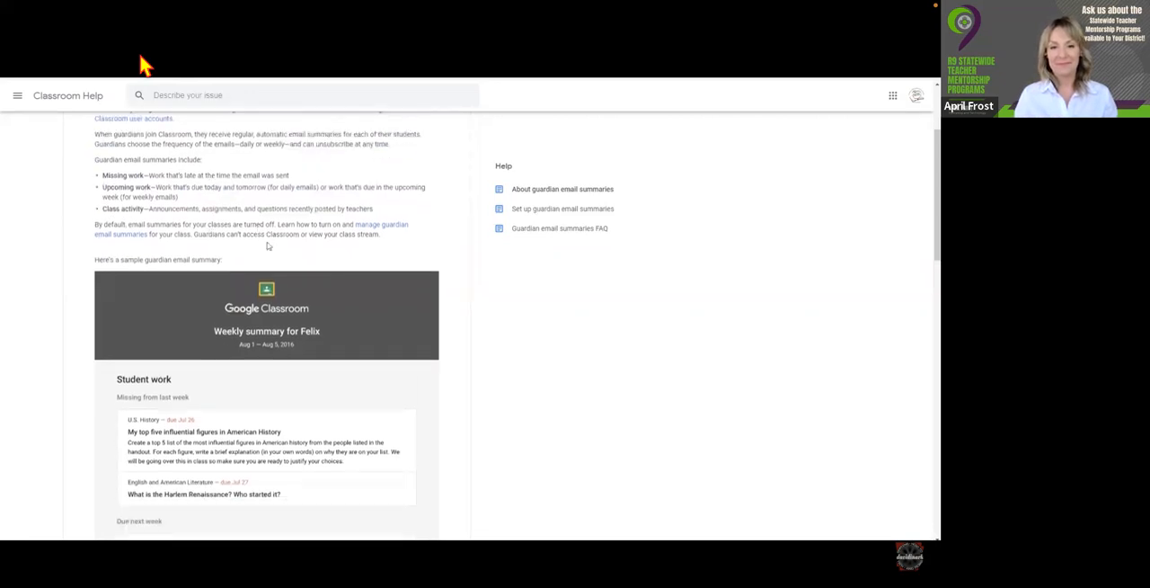
{"action": "scroll", "coordinate": [93, 260], "scroll_direction": "down", "scroll_amount": 3}
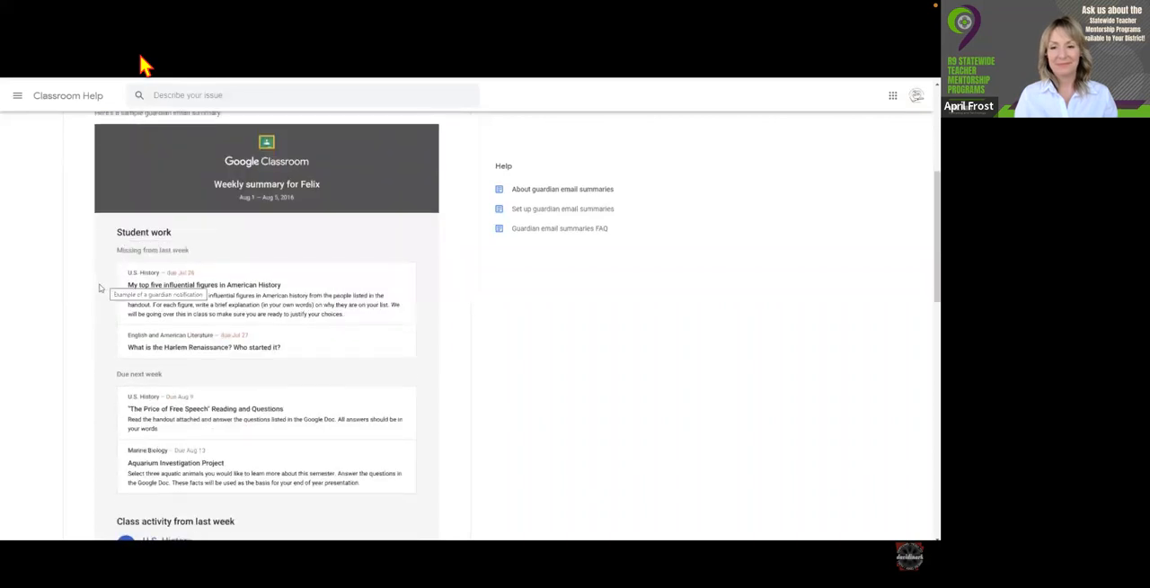
{"action": "scroll", "coordinate": [114, 249], "scroll_direction": "down", "scroll_amount": 1}
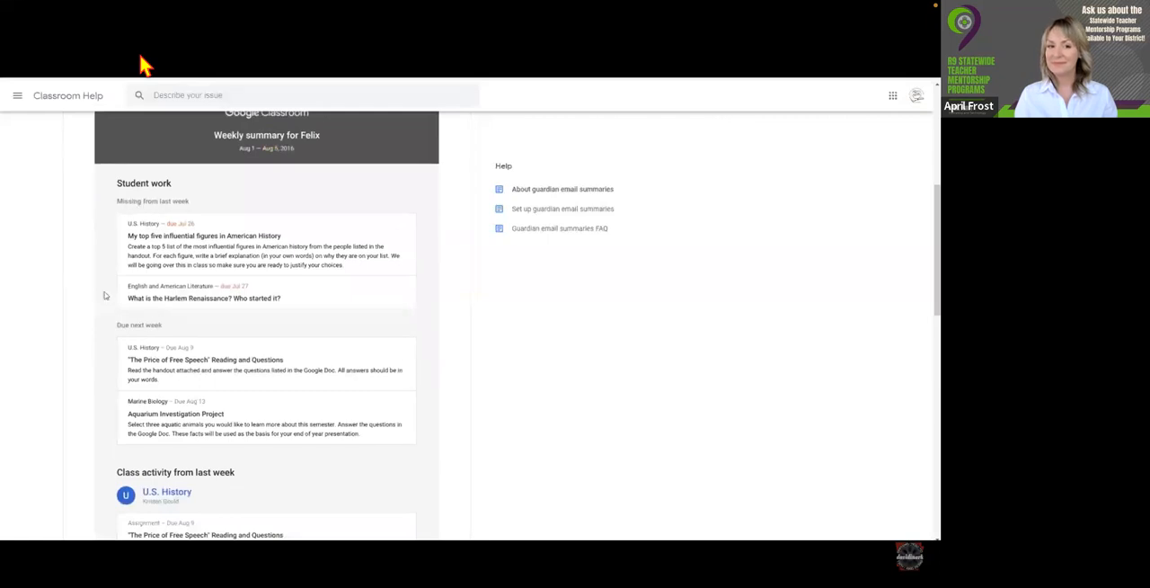
{"action": "scroll", "coordinate": [104, 295], "scroll_direction": "down", "scroll_amount": 3}
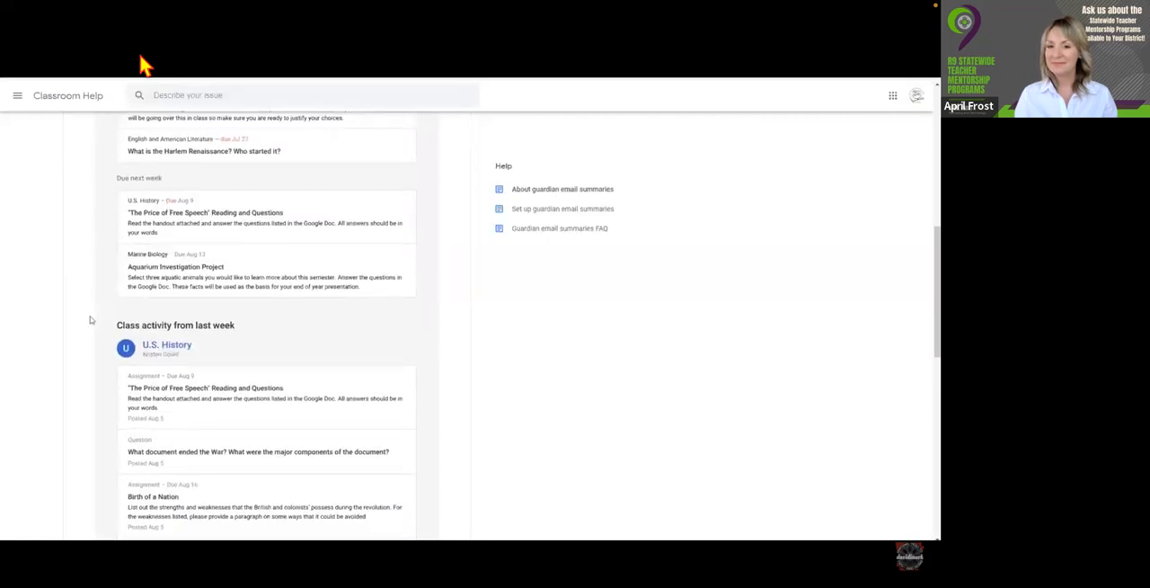
{"action": "scroll", "coordinate": [90, 319], "scroll_direction": "down", "scroll_amount": 2}
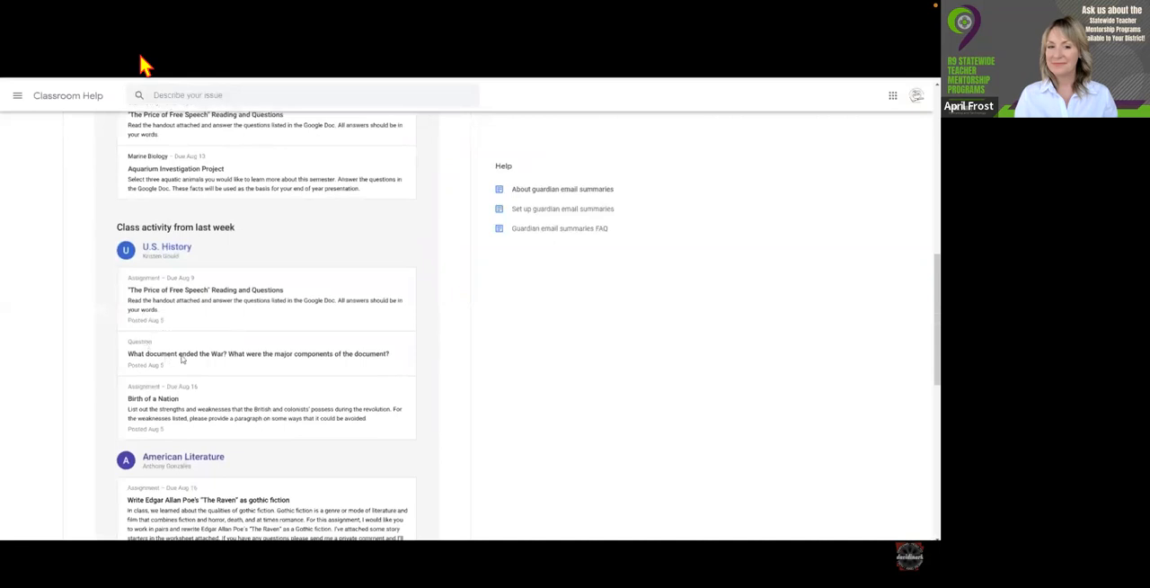
{"action": "scroll", "coordinate": [182, 357], "scroll_direction": "down", "scroll_amount": 3}
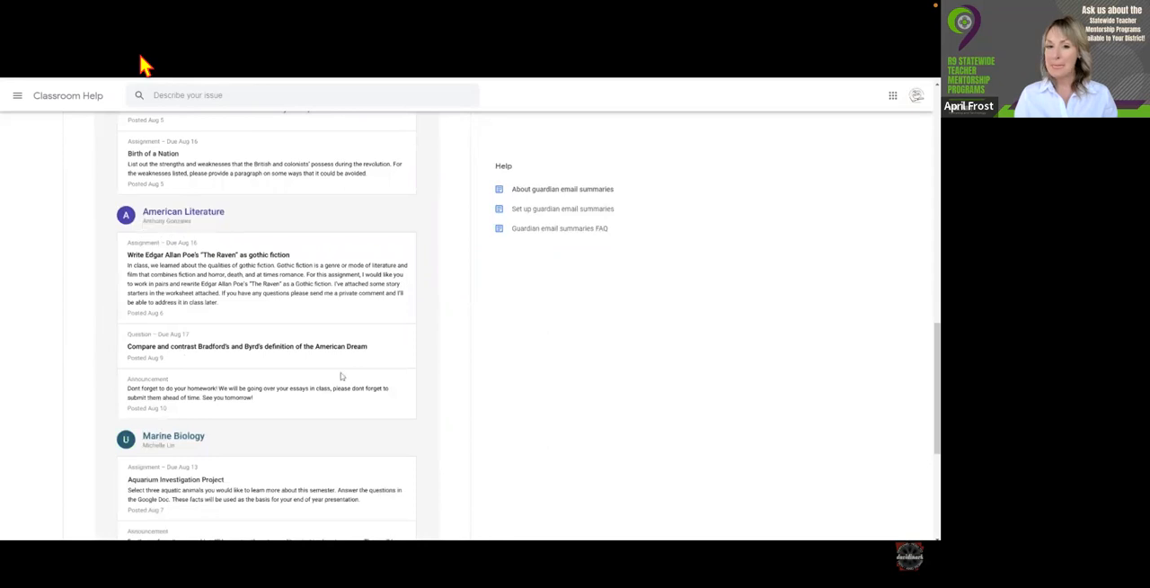
{"action": "scroll", "coordinate": [341, 376], "scroll_direction": "down", "scroll_amount": 3}
{"action": "scroll", "coordinate": [333, 377], "scroll_direction": "up", "scroll_amount": 3}
{"action": "scroll", "coordinate": [329, 376], "scroll_direction": "up", "scroll_amount": 3}
{"action": "scroll", "coordinate": [329, 376], "scroll_direction": "up", "scroll_amount": 5}
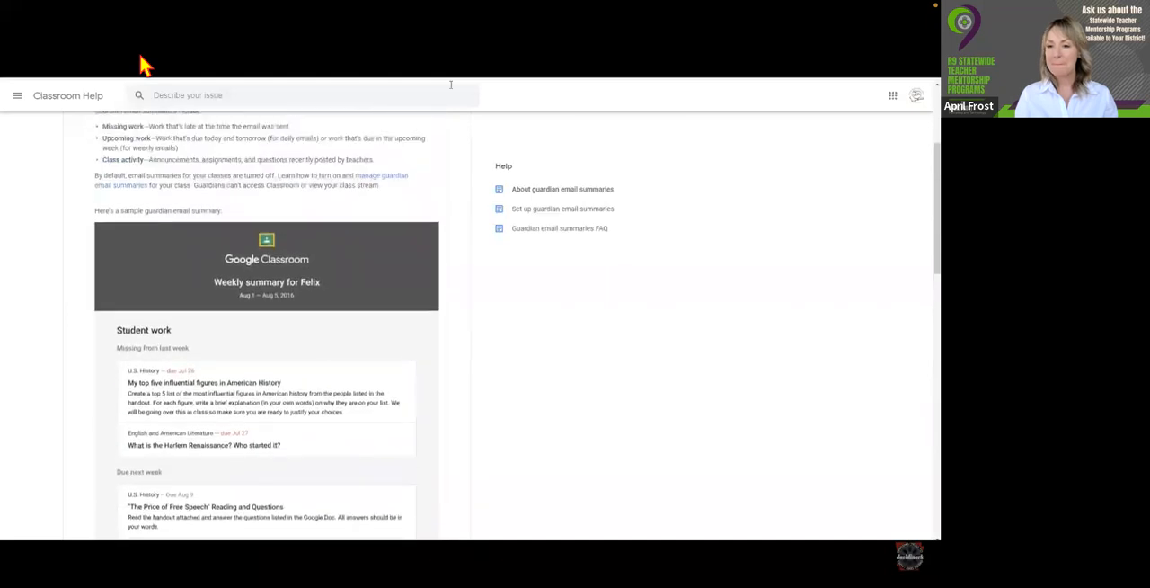
Turn on guardian summaries in the class settings, including all classes taught, and save the settings.
{"action": "left_click", "coordinate": [234, 36]}
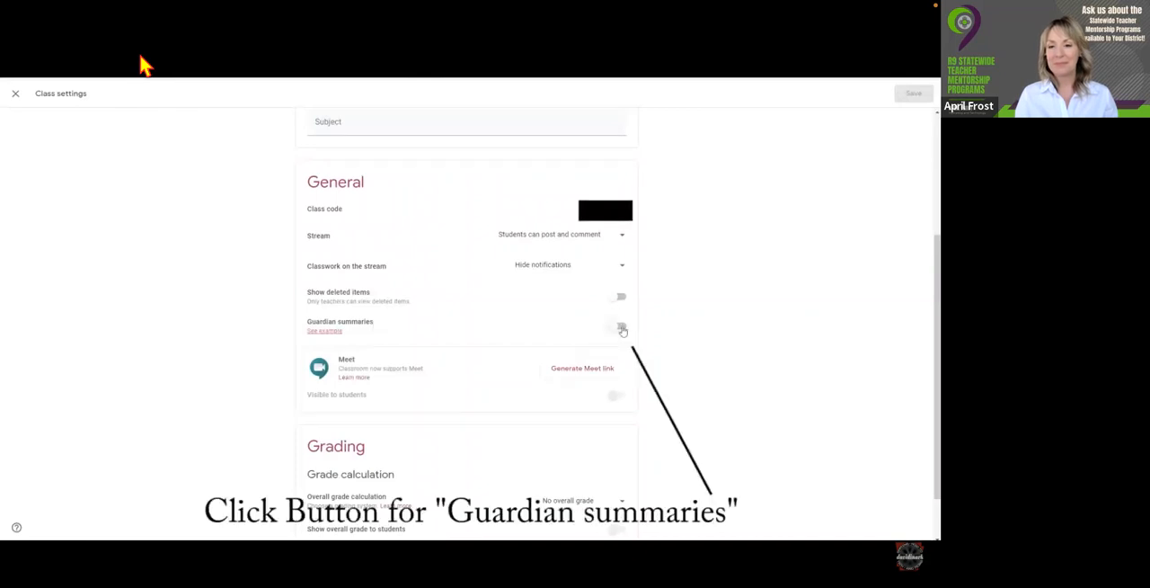
{"action": "left_click", "coordinate": [616, 327]}
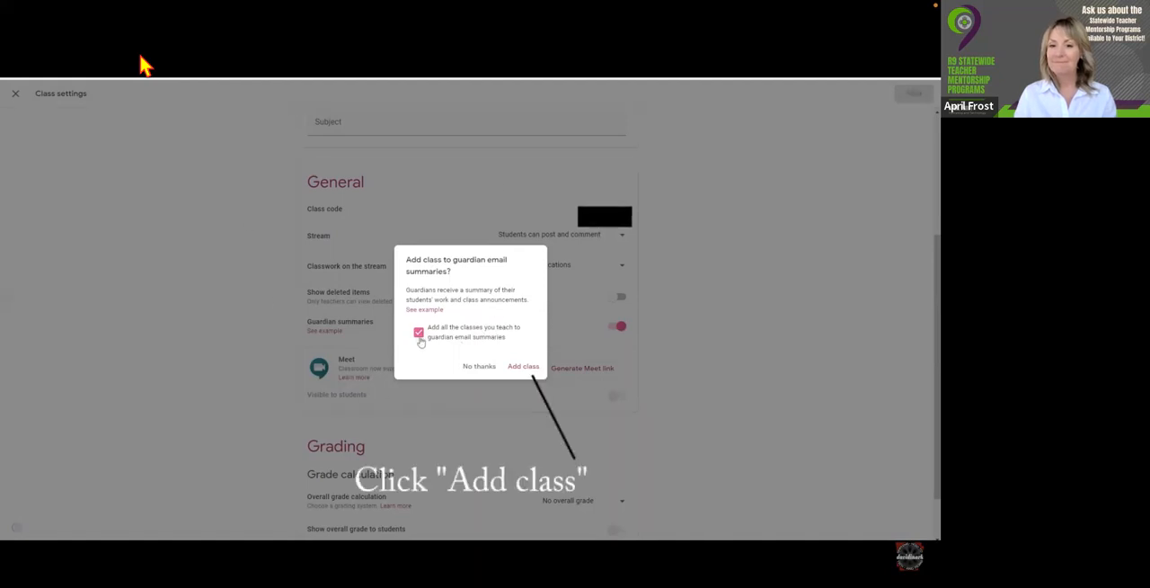
{"action": "left_click", "coordinate": [519, 368]}
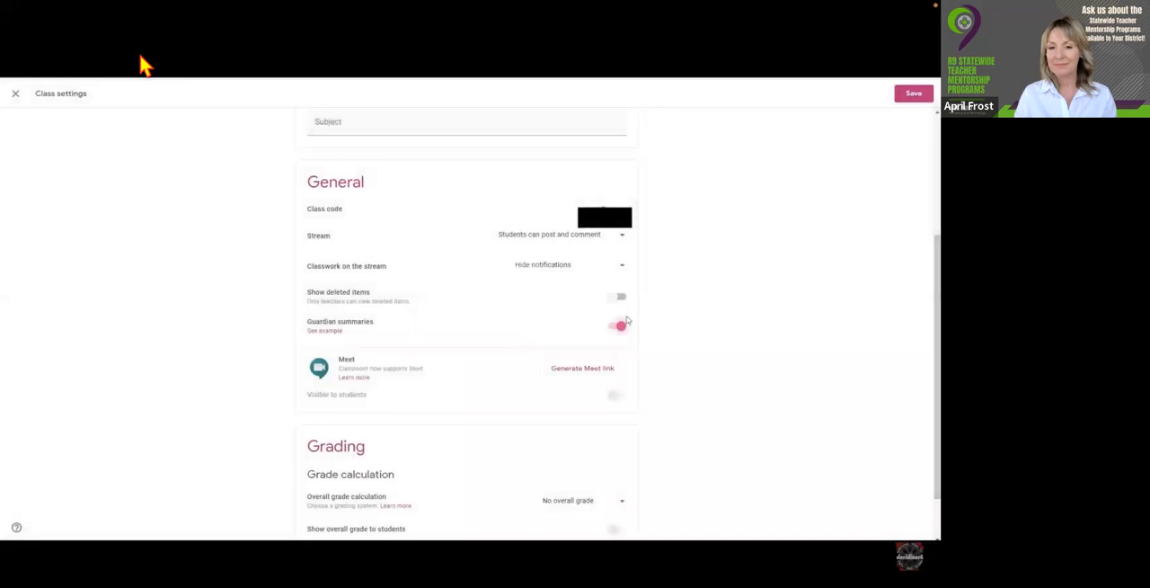
{"action": "scroll", "coordinate": [716, 283], "scroll_direction": "up", "scroll_amount": 1}
{"action": "scroll", "coordinate": [716, 283], "scroll_direction": "up", "scroll_amount": 3}
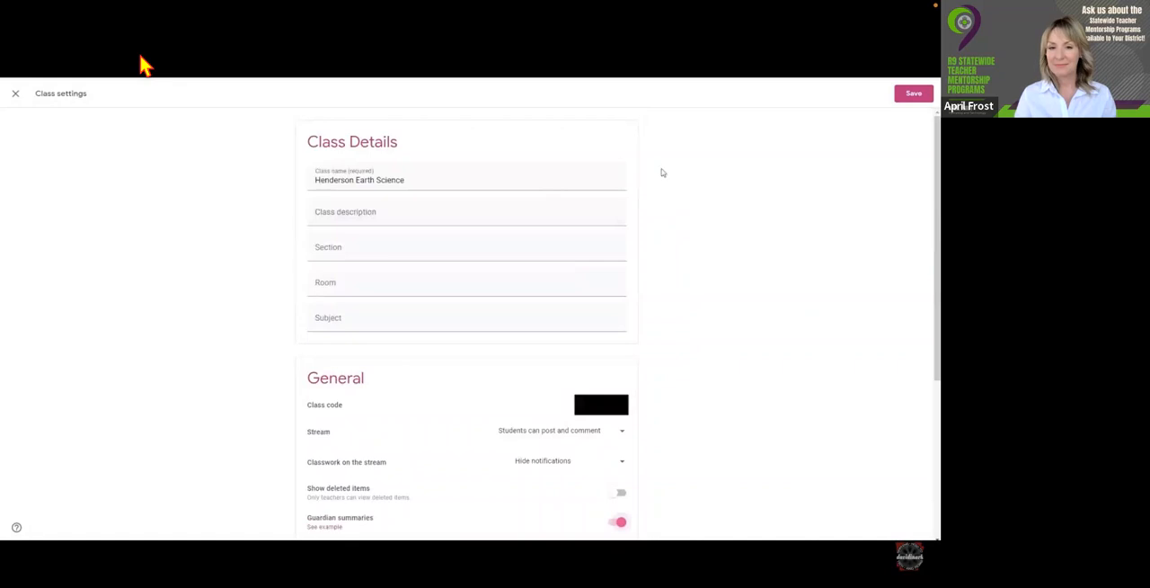
{"action": "left_click", "coordinate": [912, 95]}
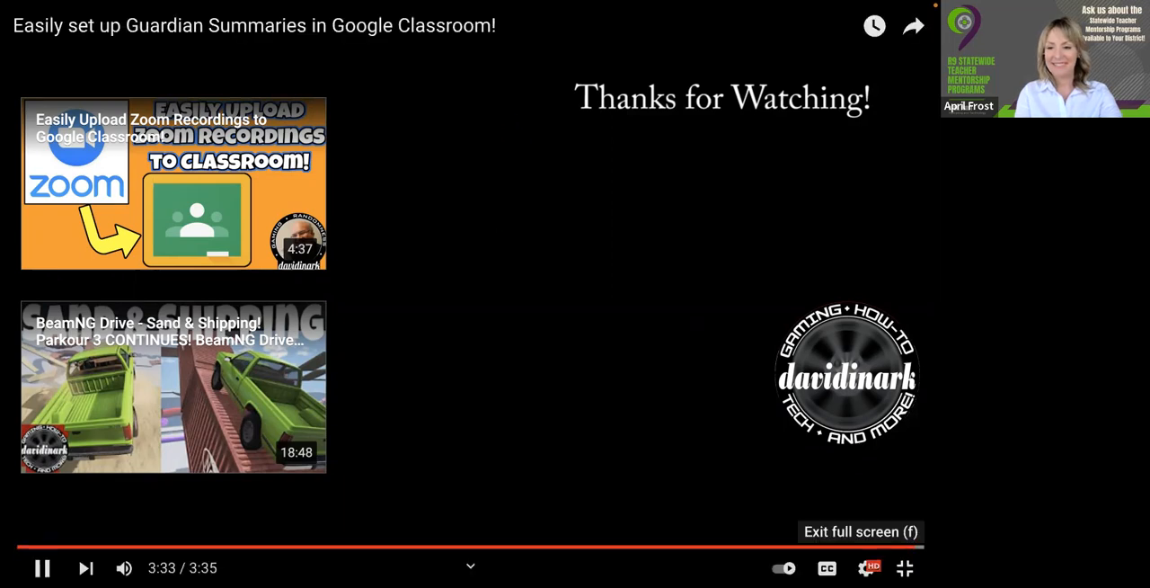
Exit the full-screen video, close its YouTube page and return to the General section of the Classroom class settings.
{"action": "left_click", "coordinate": [905, 568]}
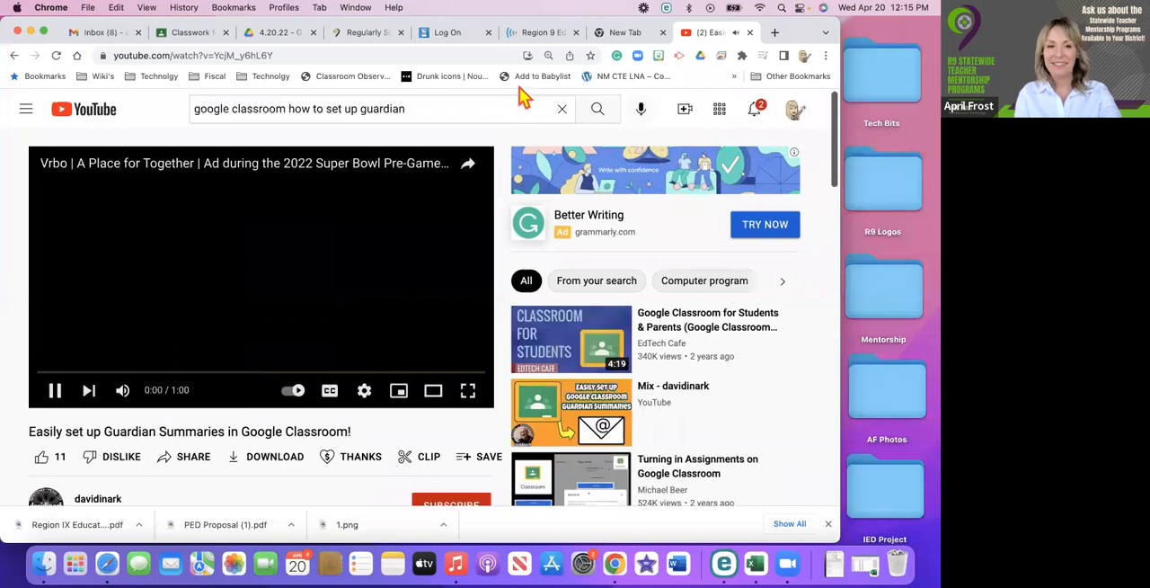
{"action": "left_click", "coordinate": [750, 34]}
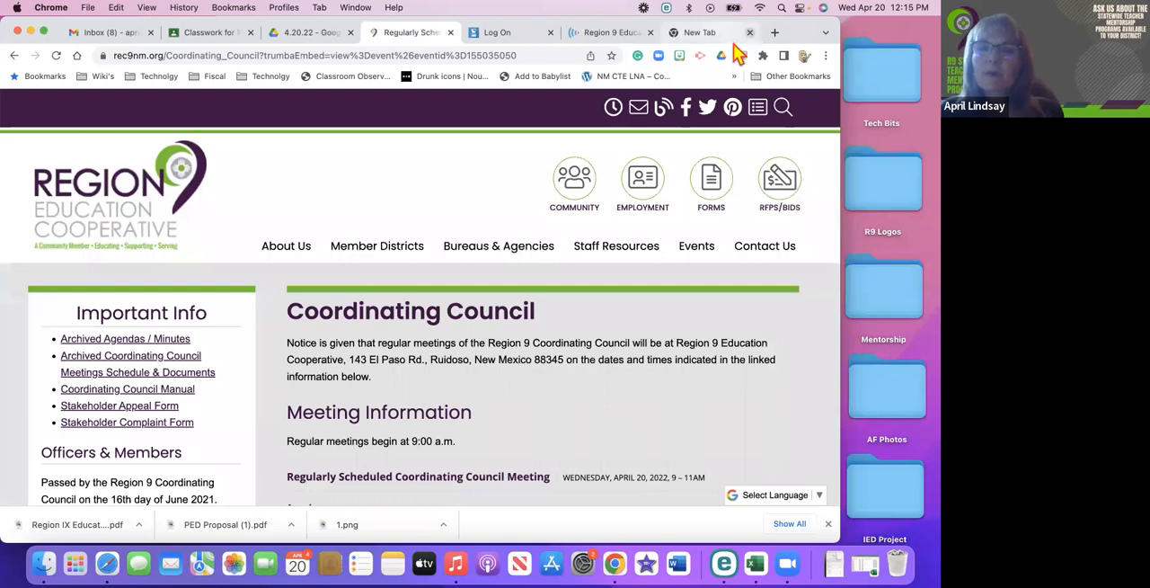
{"action": "left_click", "coordinate": [216, 36]}
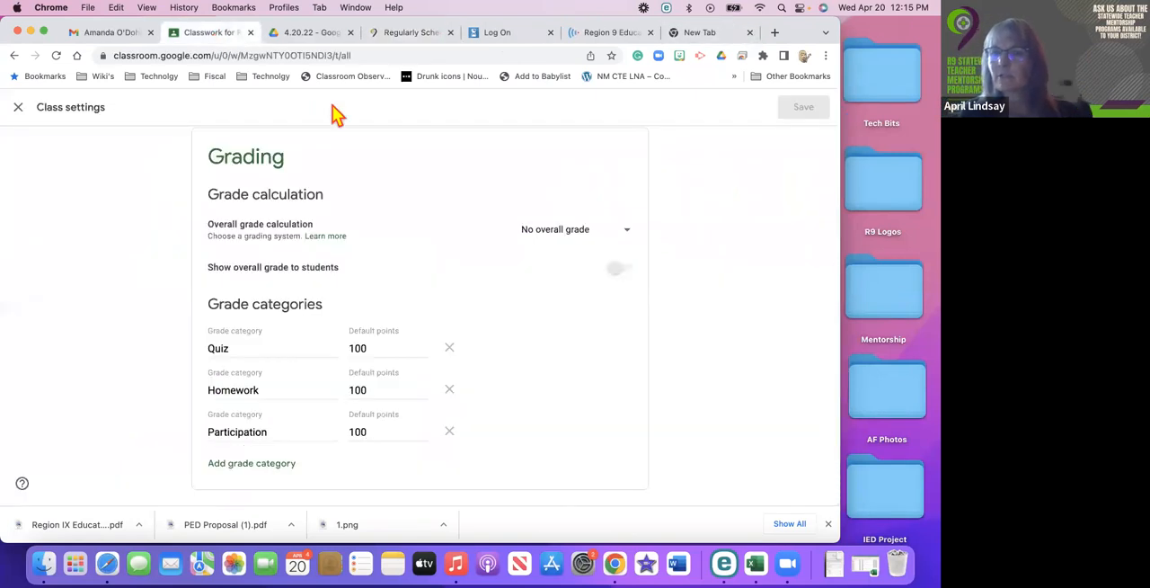
{"action": "scroll", "coordinate": [350, 430], "scroll_direction": "up", "scroll_amount": 10}
{"action": "scroll", "coordinate": [350, 434], "scroll_direction": "up", "scroll_amount": 5}
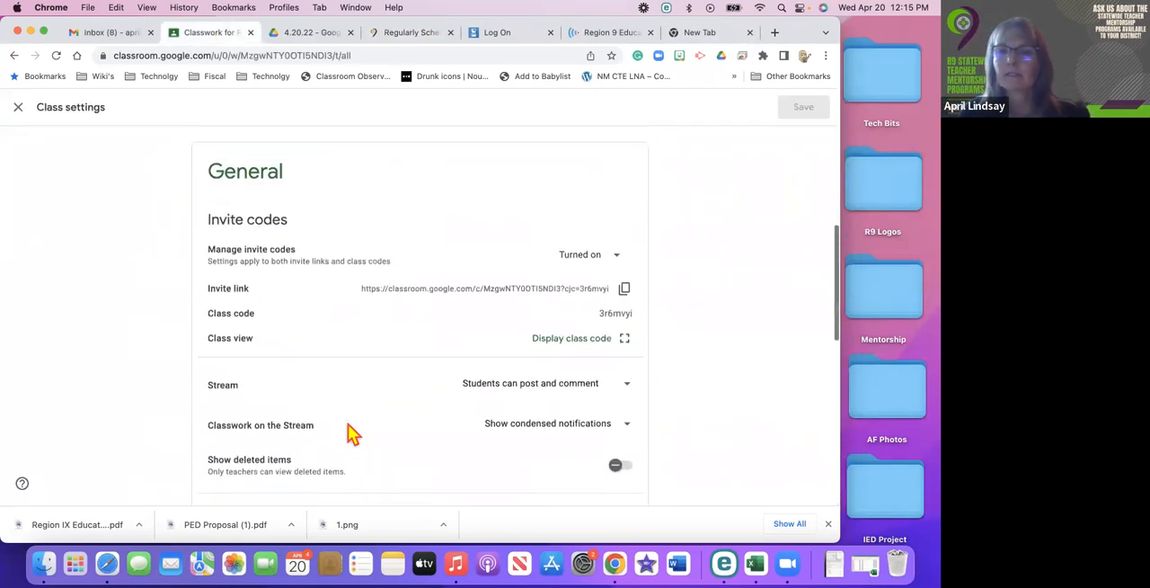